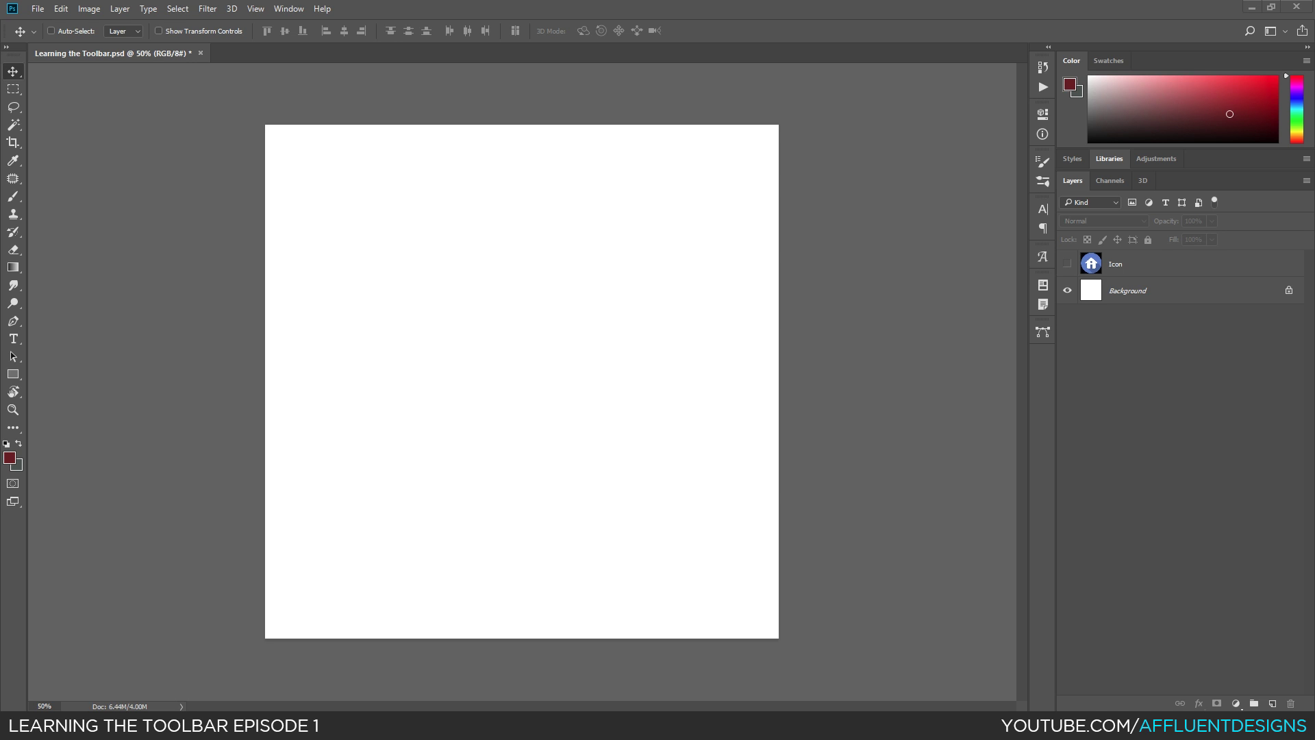
# Select the hidden Icon layer in the Layers panel.
pyautogui.click(1136, 264)
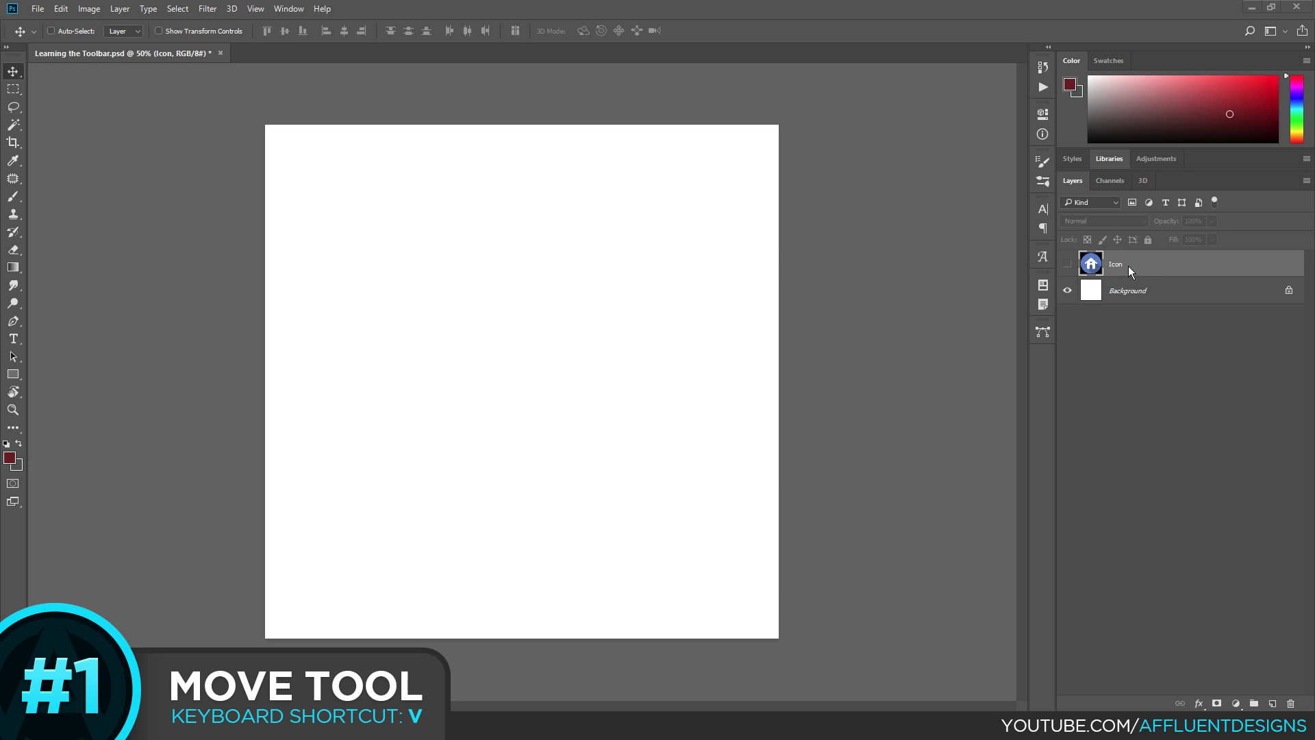
# Make the Icon layer visible and drag the blue house icon to the canvas centre with the Move tool.
pyautogui.click(1067, 265)
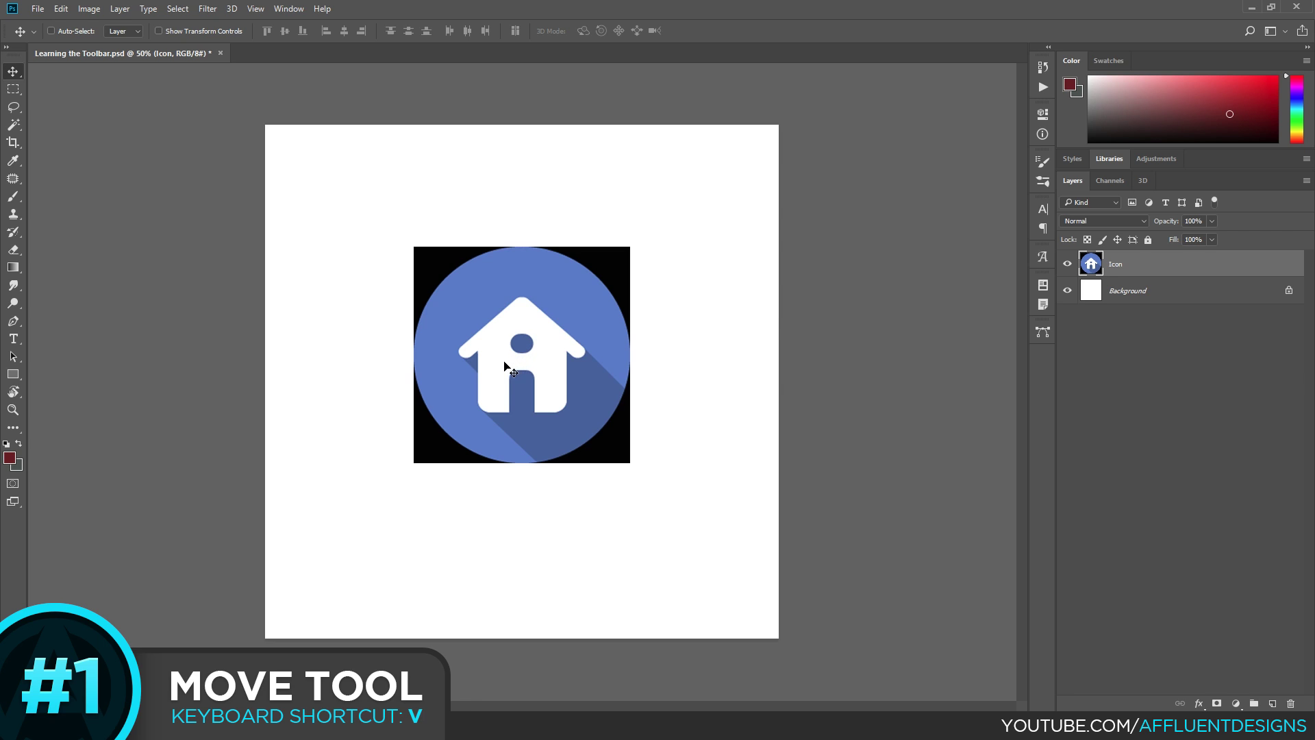
pyautogui.click(12, 73)
pyautogui.moveTo(522, 357); pyautogui.dragTo(524, 276)
pyautogui.moveTo(524, 209); pyautogui.dragTo(523, 226)
pyautogui.moveTo(534, 297); pyautogui.dragTo(538, 389)
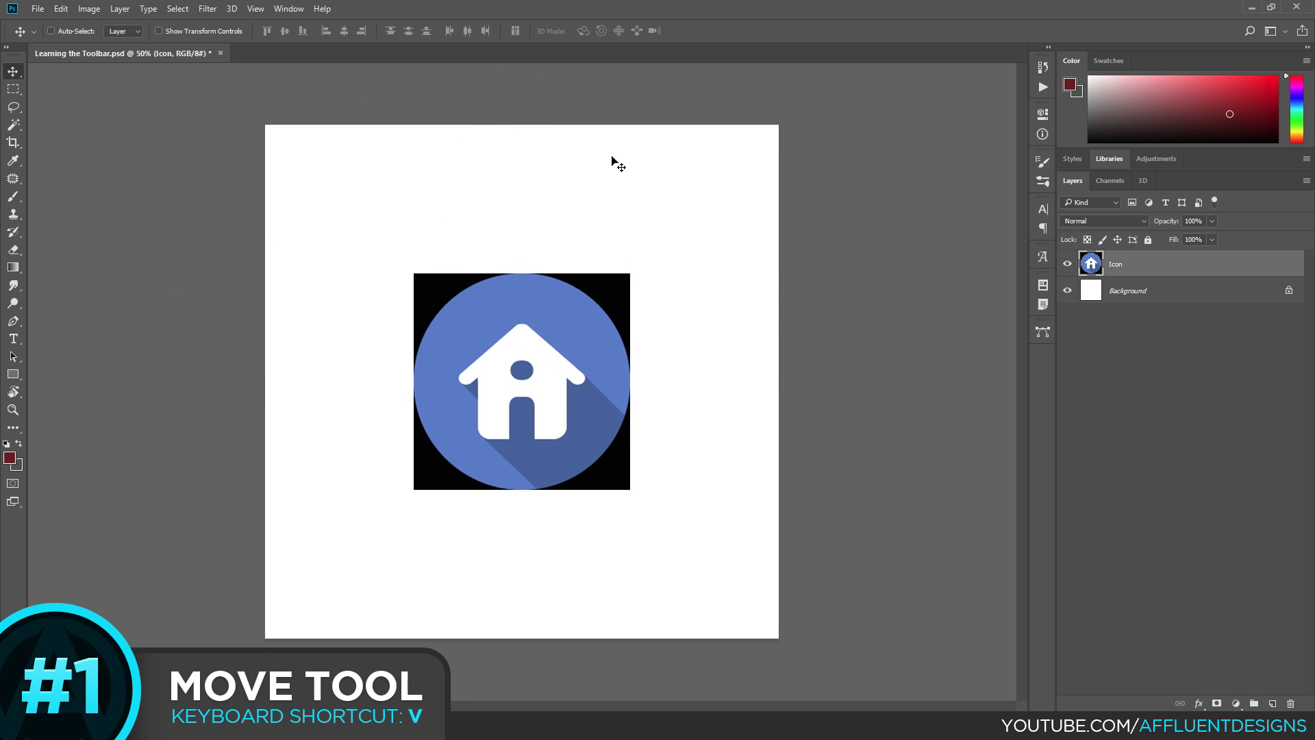
pyautogui.press('ctrl')
pyautogui.press('ctrl')
pyautogui.moveTo(397, 401)
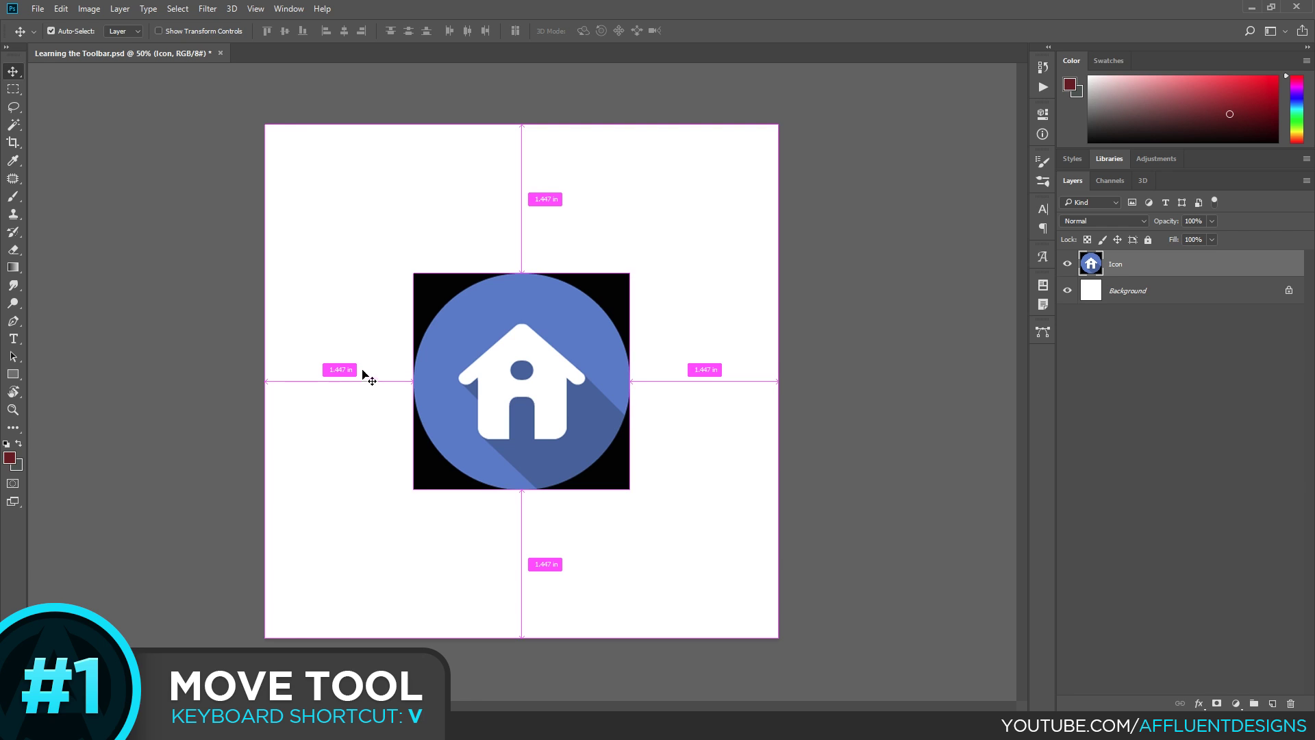
pyautogui.press('ctrl')
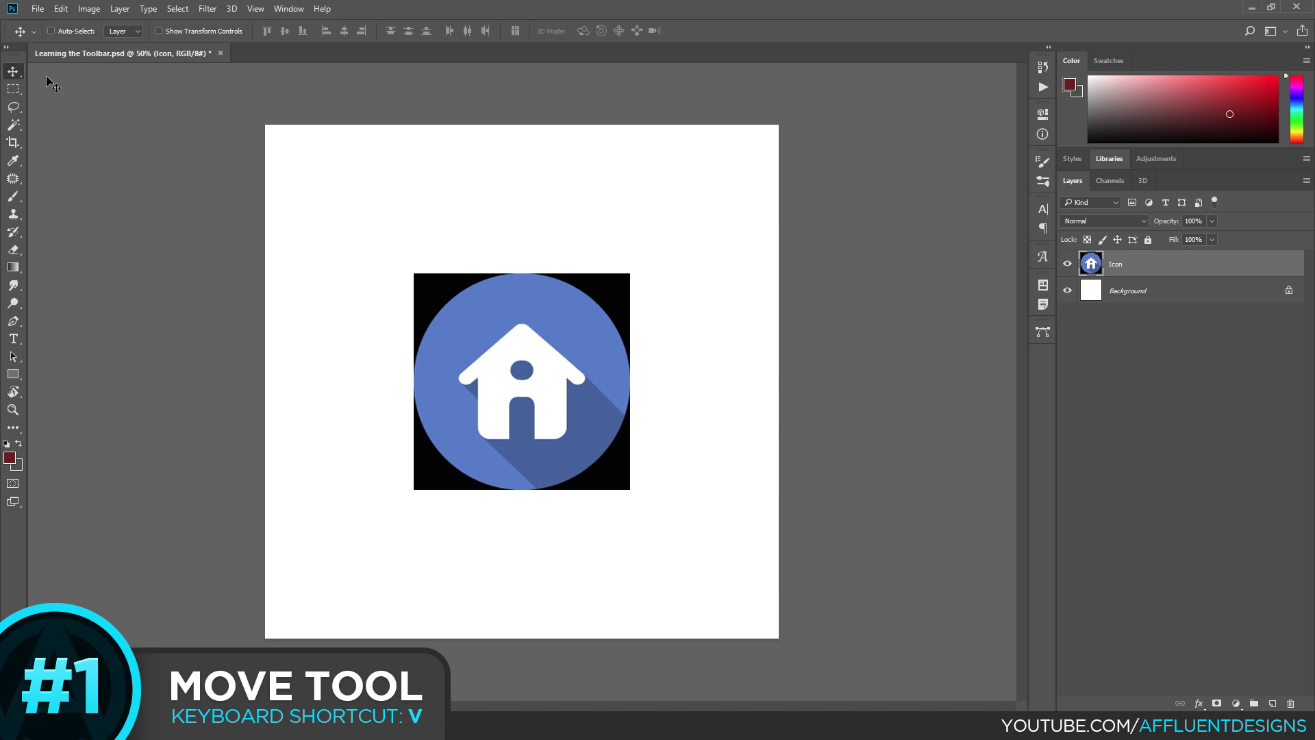
pyautogui.click(13, 89)
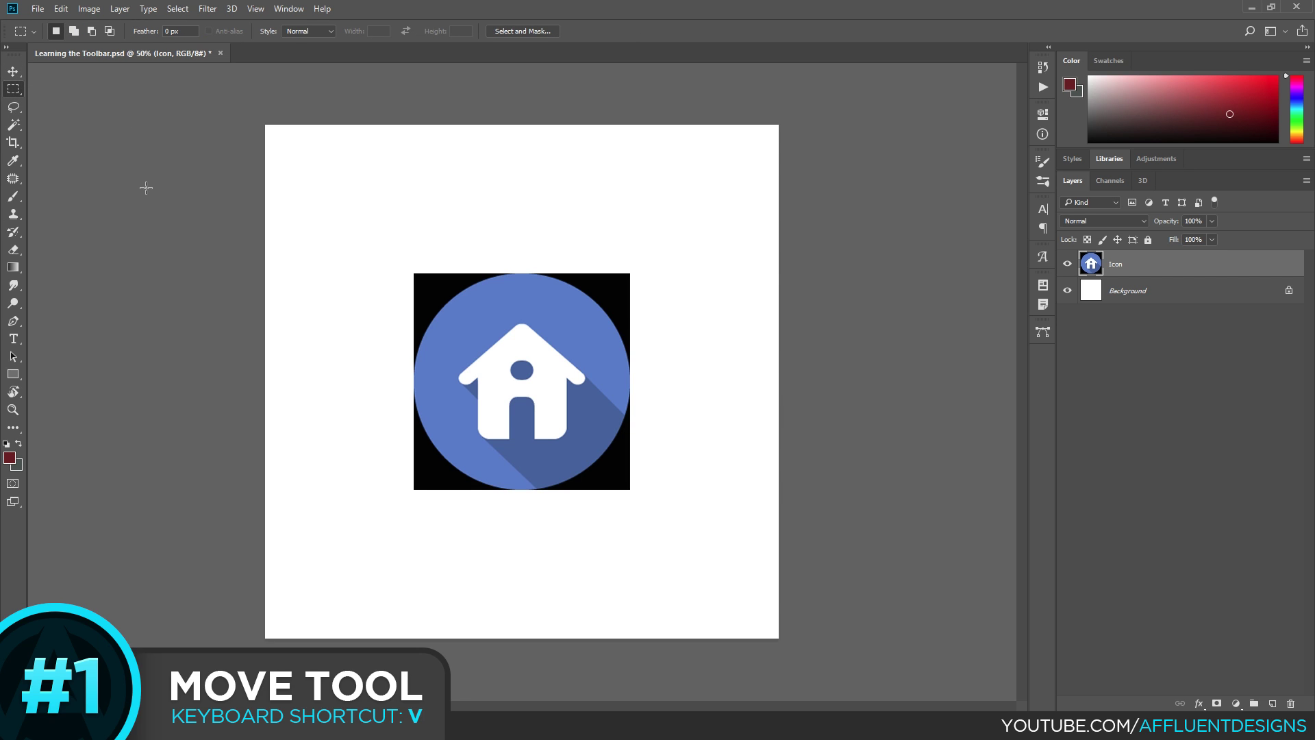
pyautogui.press('v')
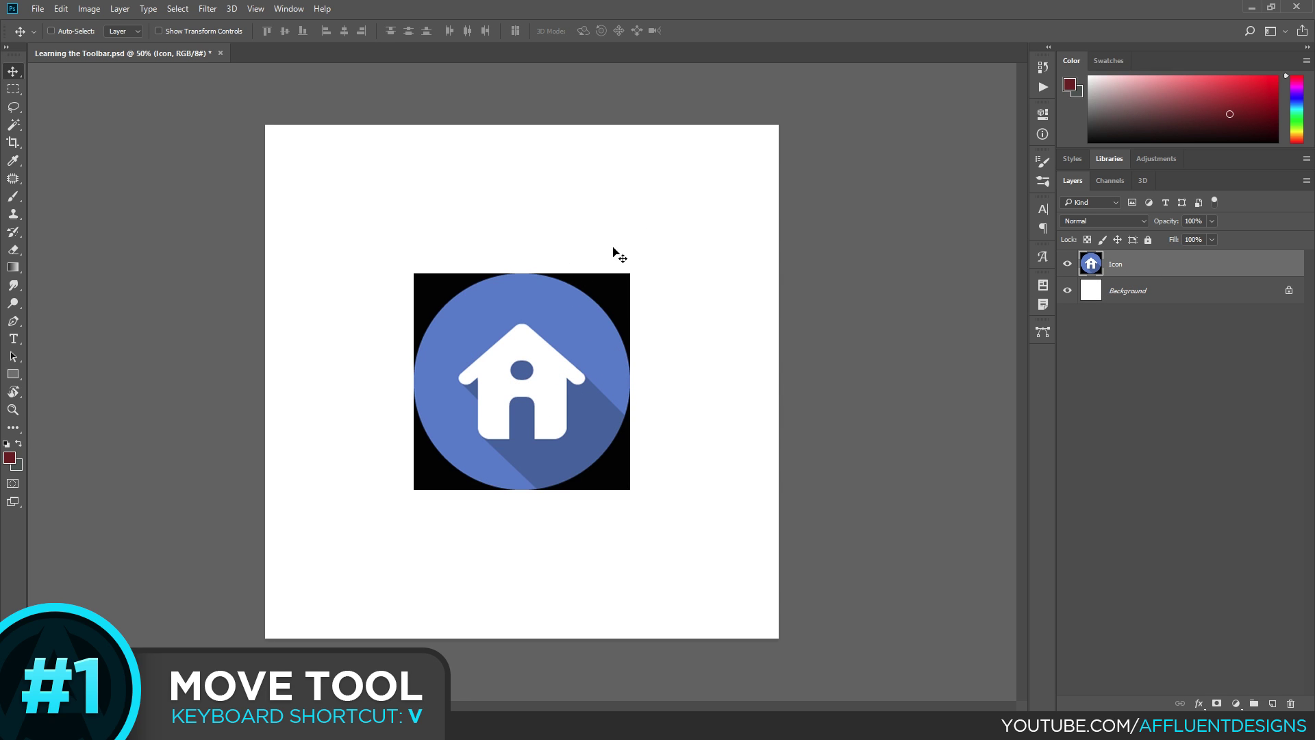
# Switch the layer selection back and forth between the Icon and Background layers.
pyautogui.click(1158, 293)
pyautogui.click(1157, 270)
pyautogui.click(1155, 298)
pyautogui.click(1156, 274)
# Check the Move tool presets list, turn on Auto-Select, and deselect the Icon layer.
pyautogui.click(35, 31)
pyautogui.click(35, 31)
pyautogui.click(51, 31)
pyautogui.click(721, 353)
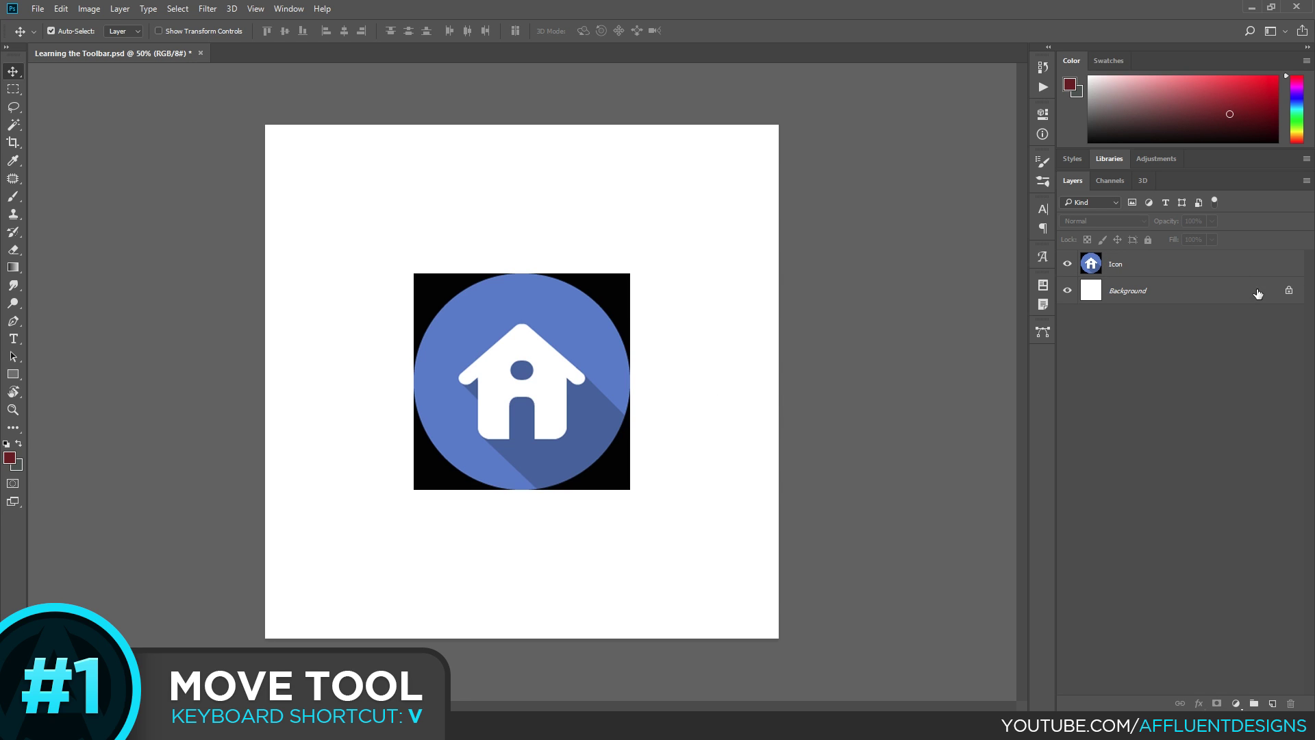
# Unlock the Background into Layer 0, toggle Auto-Select off, and reselect the Icon layer.
pyautogui.click(1289, 291)
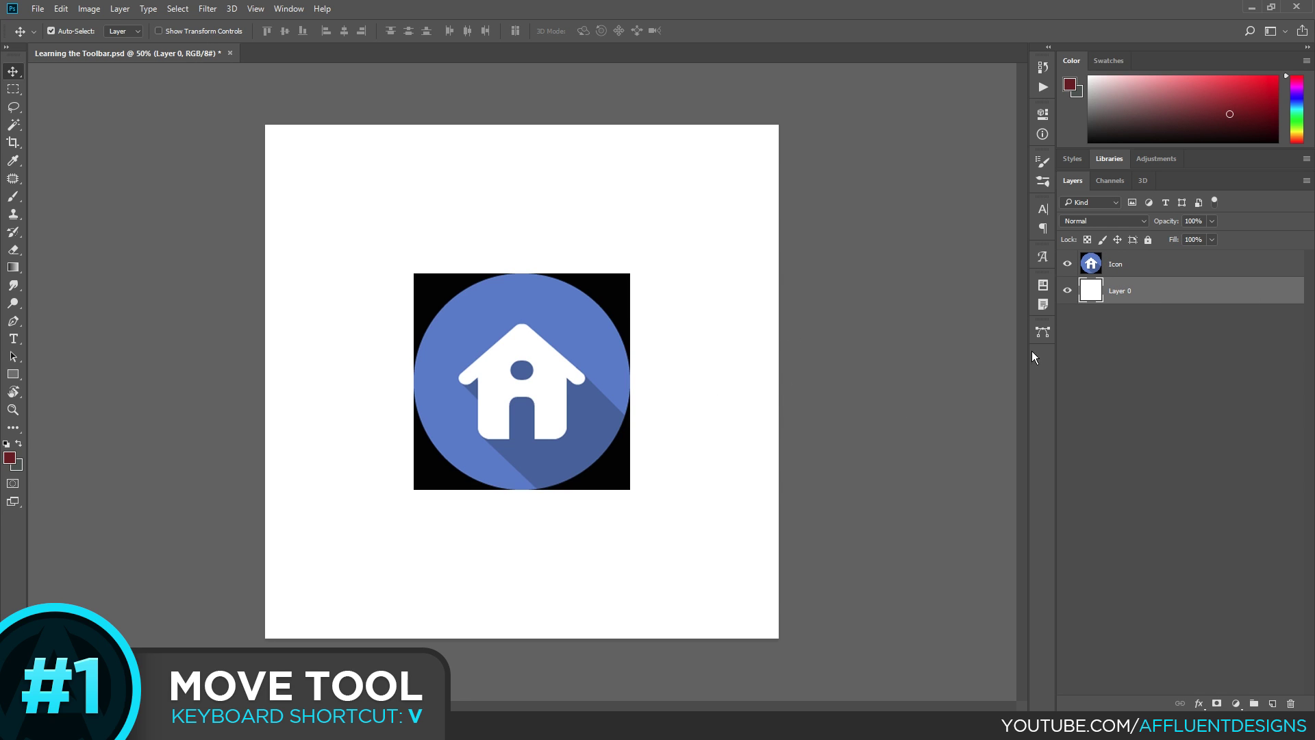
pyautogui.click(1149, 363)
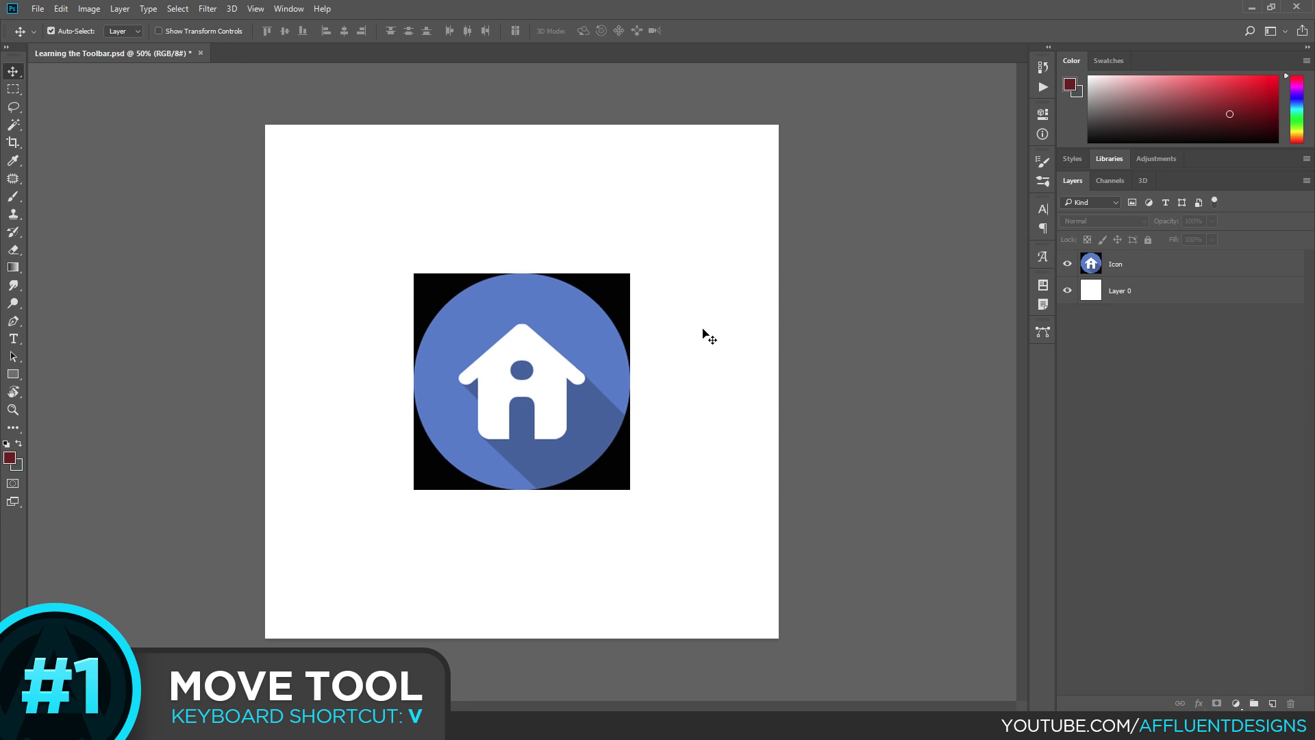
pyautogui.click(52, 31)
pyautogui.click(57, 33)
pyautogui.click(1148, 269)
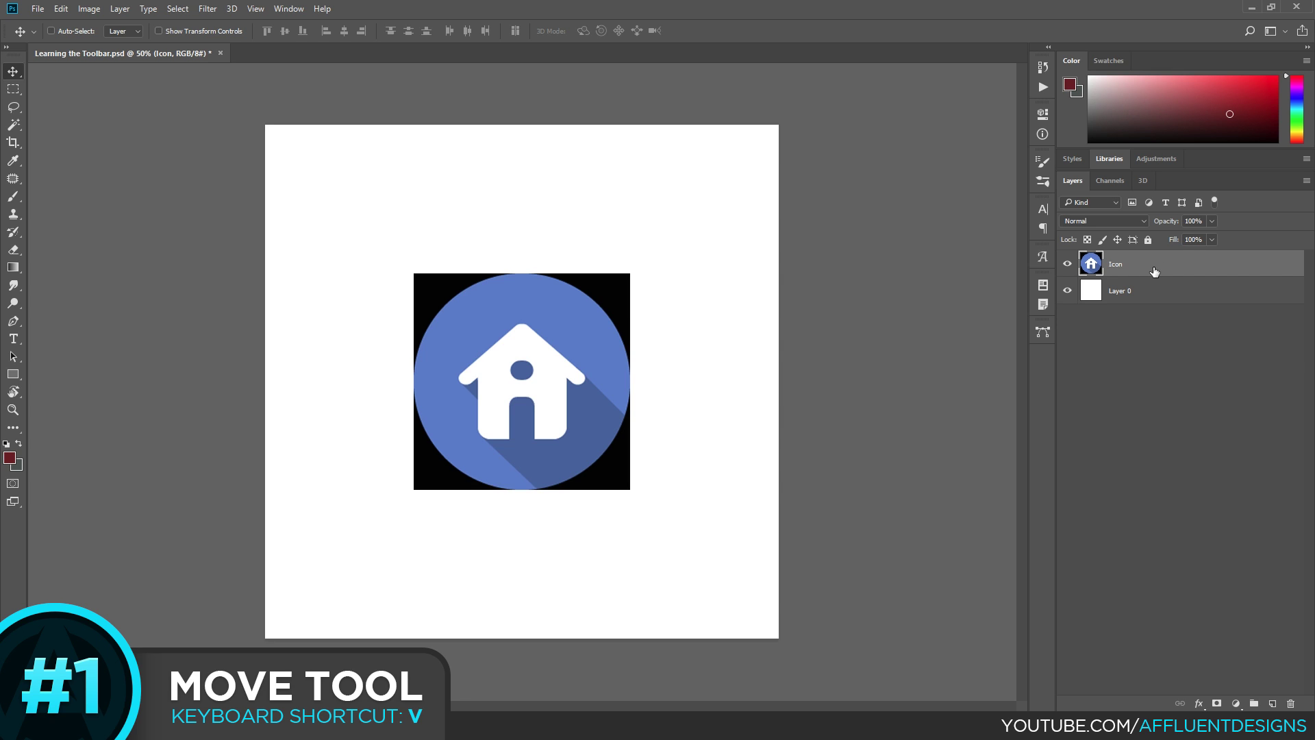
# Duplicate the Icon layer into six copies using Alt-drag and Ctrl+J.
pyautogui.moveTo(1150, 272); pyautogui.dragTo(1151, 301)
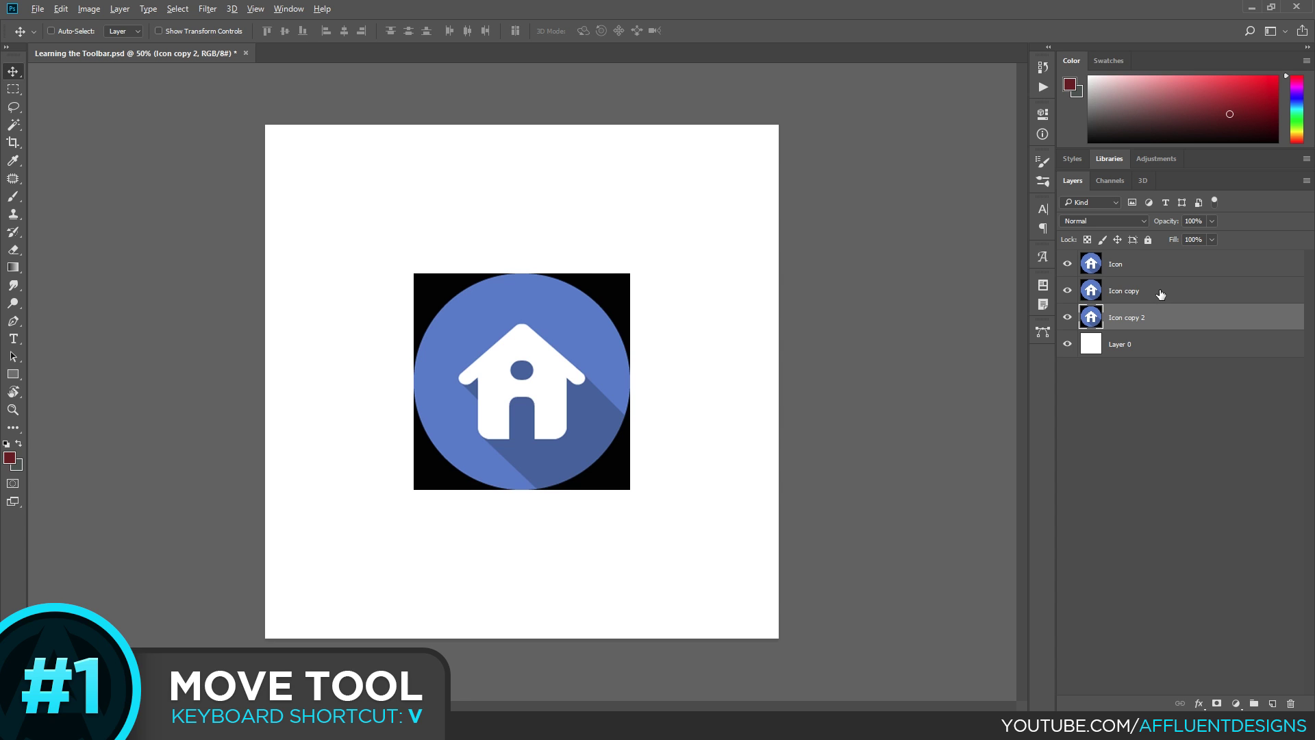
pyautogui.hotkey('ctrl', 'j')
pyautogui.hotkey('ctrl', 'j')
pyautogui.hotkey('ctrl', 'j')
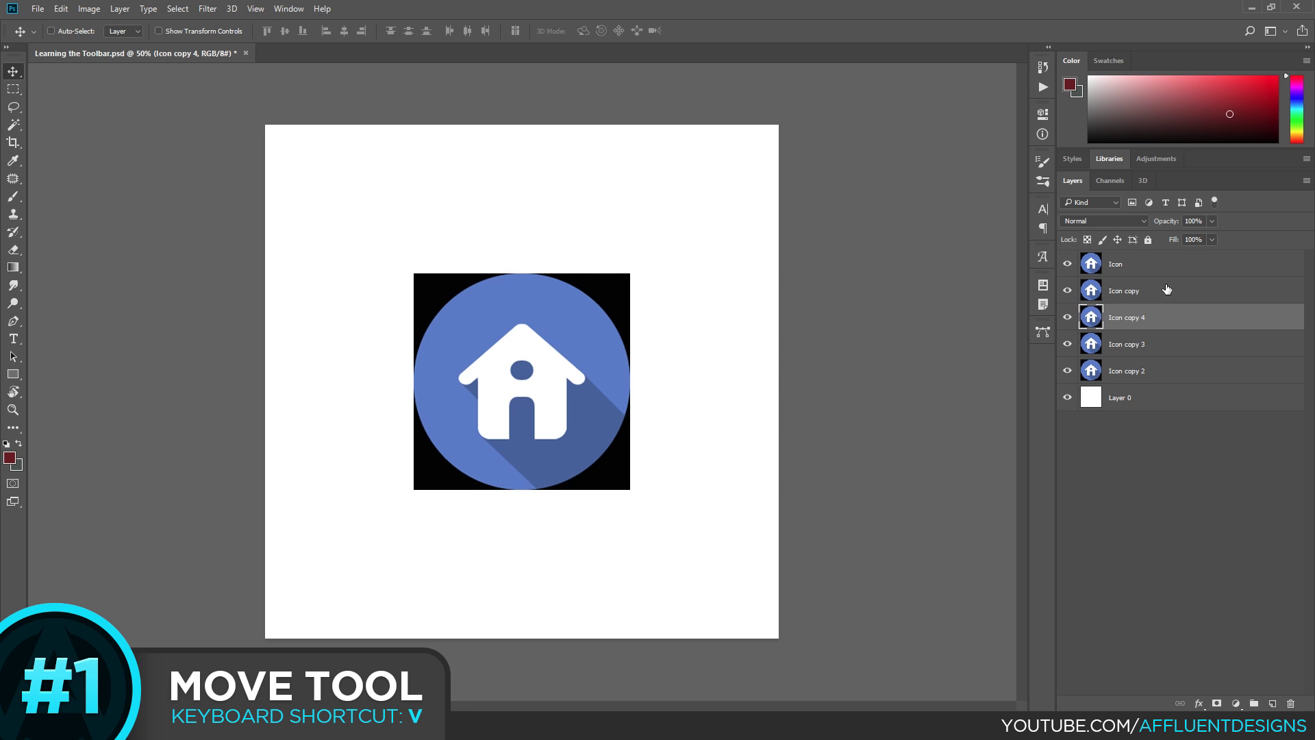
pyautogui.hotkey('ctrl', 'j')
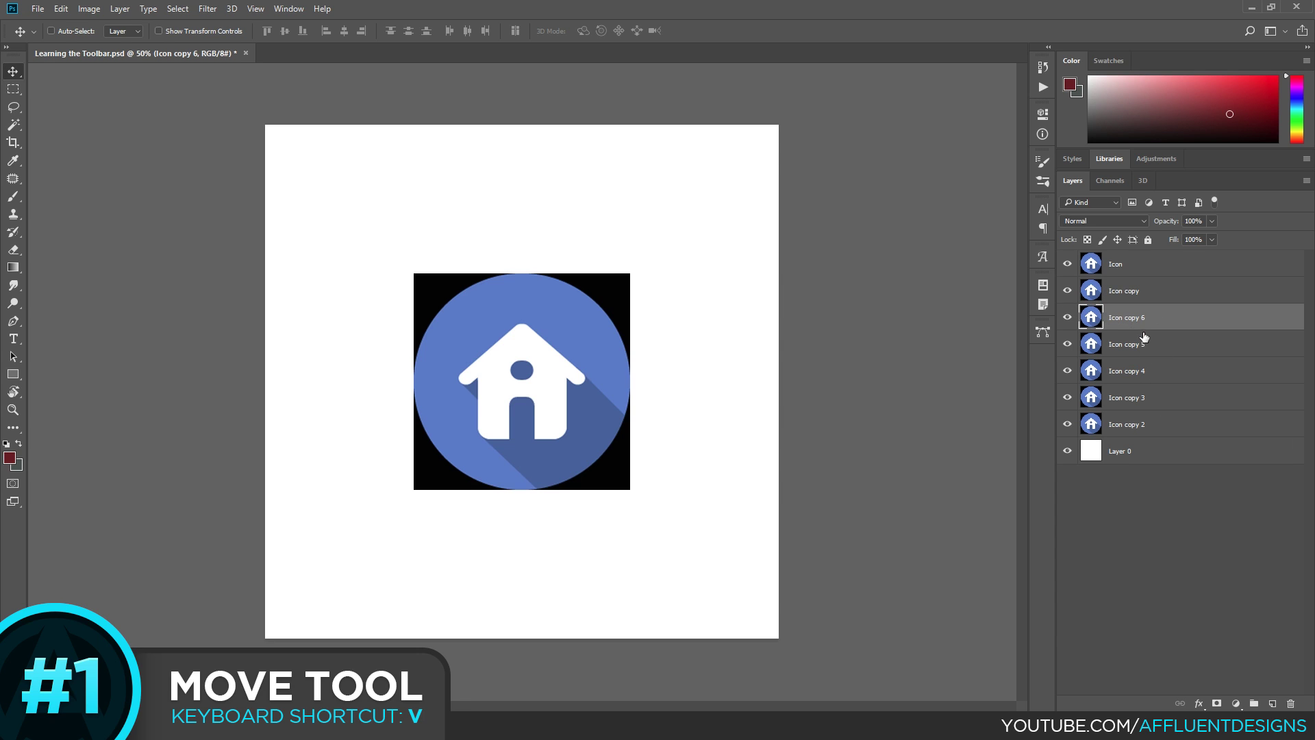
# Move Icon copy, copy 6, copy 2 and copy 3 to upper-right, upper-left and top positions.
pyautogui.click(1148, 302)
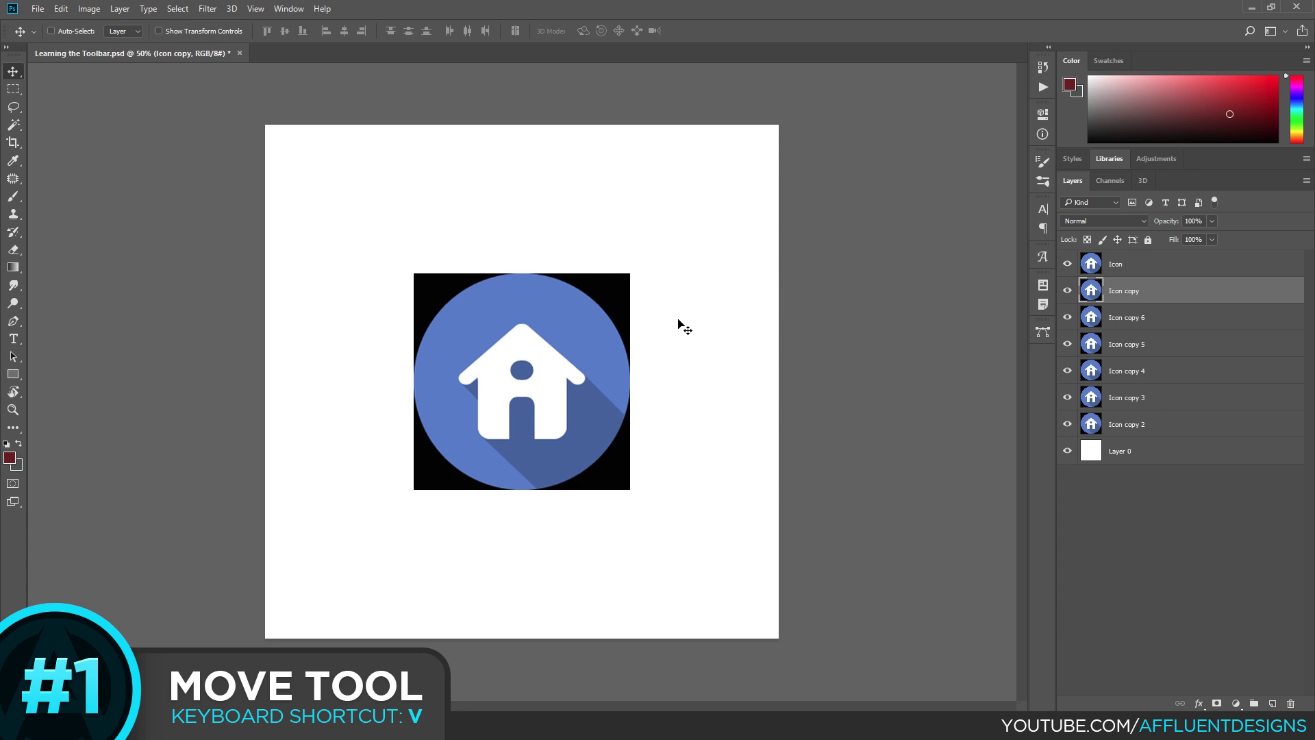
pyautogui.moveTo(682, 302); pyautogui.dragTo(766, 234)
pyautogui.click(1120, 319)
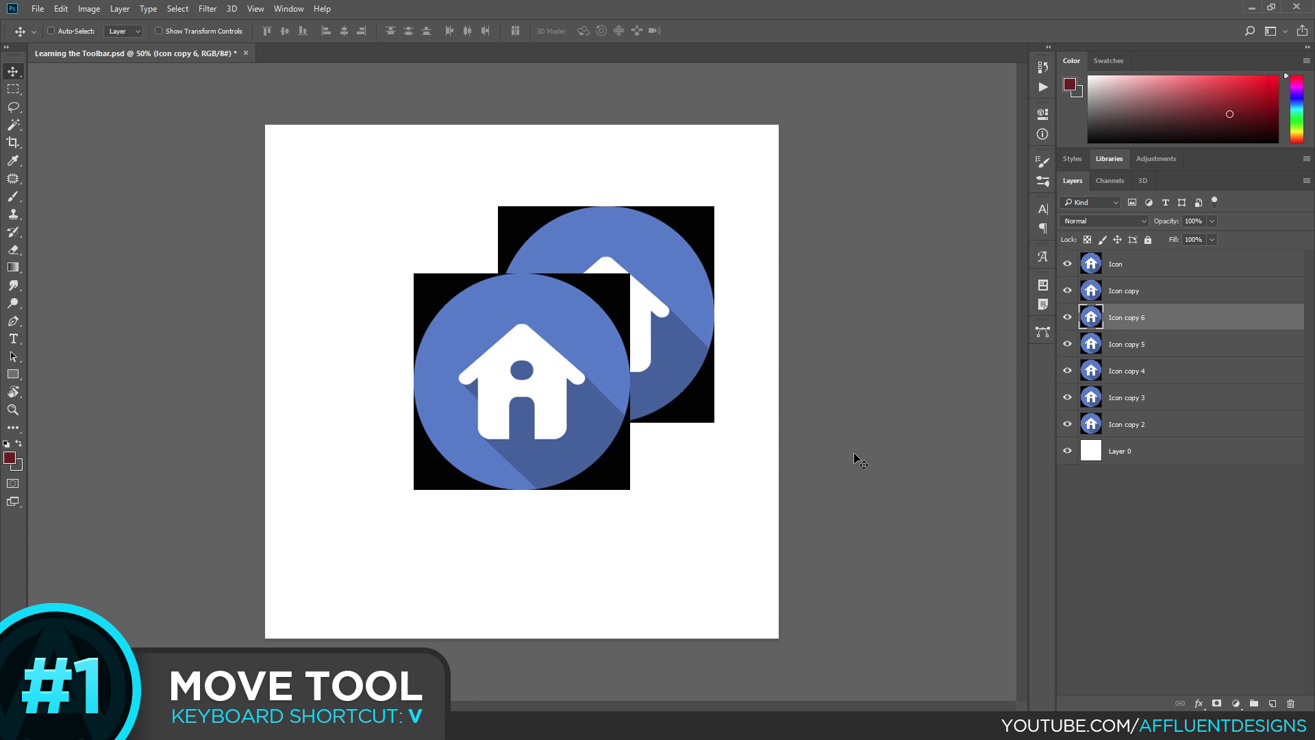
pyautogui.moveTo(831, 464); pyautogui.dragTo(598, 355)
pyautogui.click(1151, 424)
pyautogui.moveTo(754, 415); pyautogui.dragTo(778, 396)
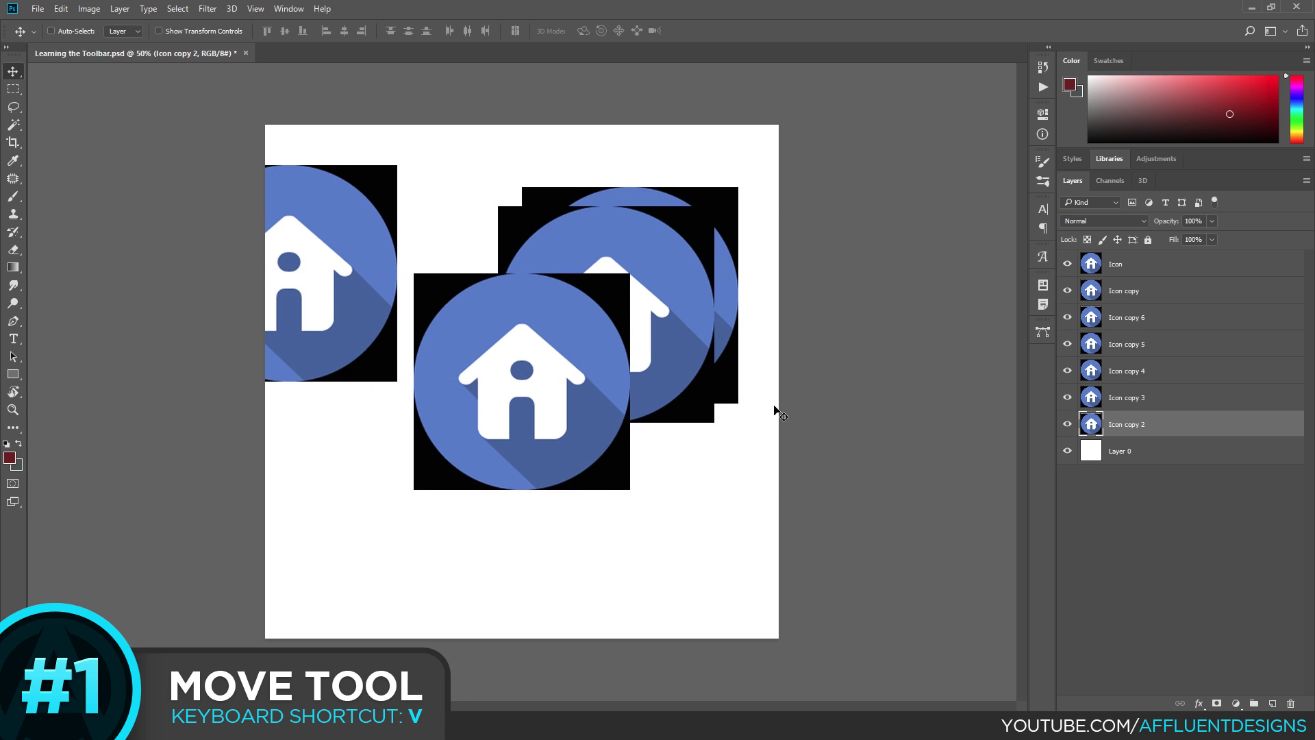
pyautogui.click(1114, 400)
pyautogui.moveTo(781, 579); pyautogui.dragTo(689, 376)
# Move copies 4 and 5 to bottom-left and bottom centre, then shift copies 6, 2 and Icon copy lower right.
pyautogui.click(1123, 373)
pyautogui.moveTo(725, 477); pyautogui.dragTo(538, 626)
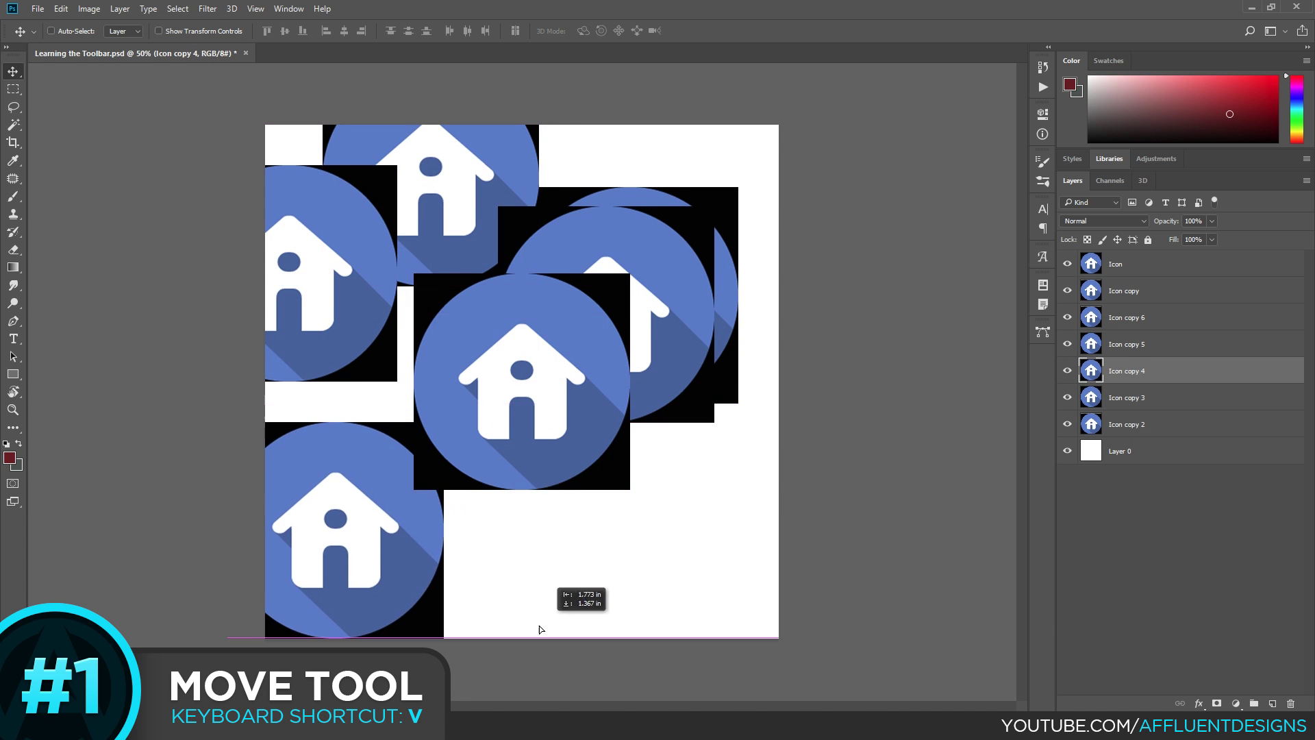
pyautogui.click(1124, 344)
pyautogui.moveTo(777, 371); pyautogui.dragTo(815, 538)
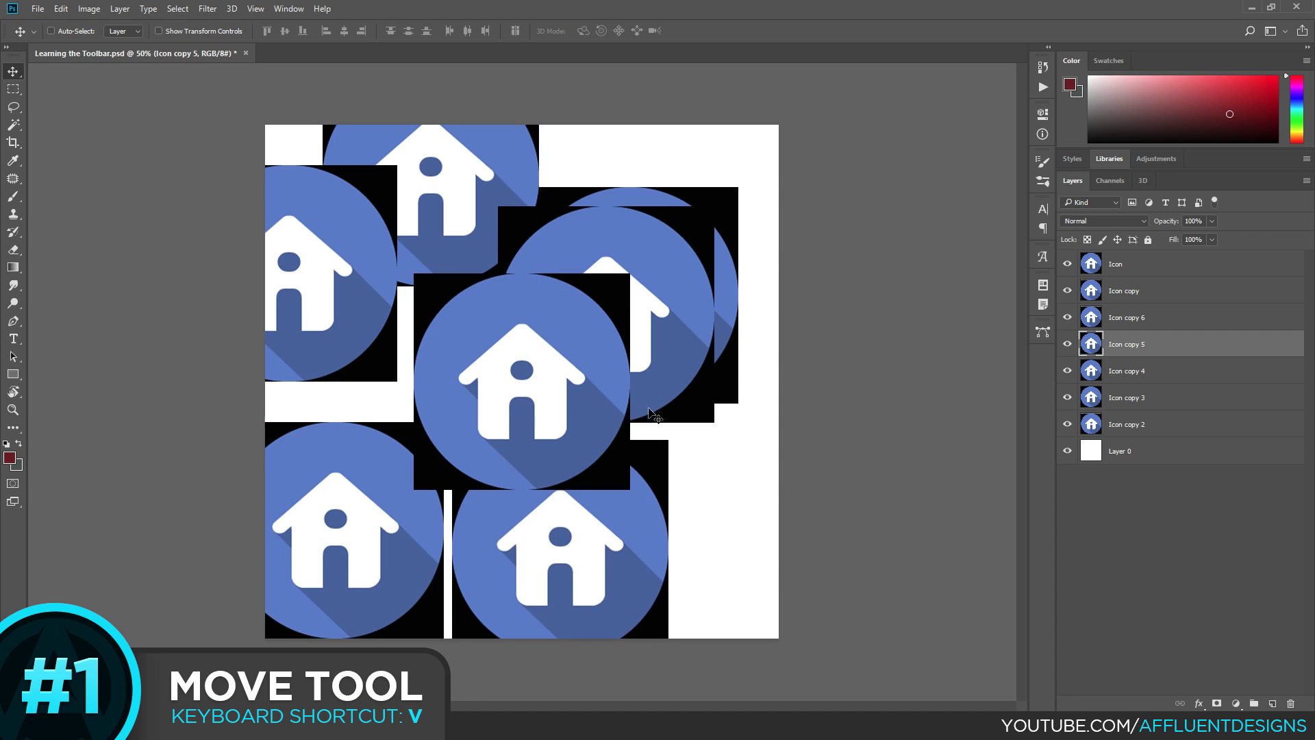
pyautogui.click(1111, 318)
pyautogui.moveTo(557, 463); pyautogui.dragTo(678, 542)
pyautogui.click(1130, 424)
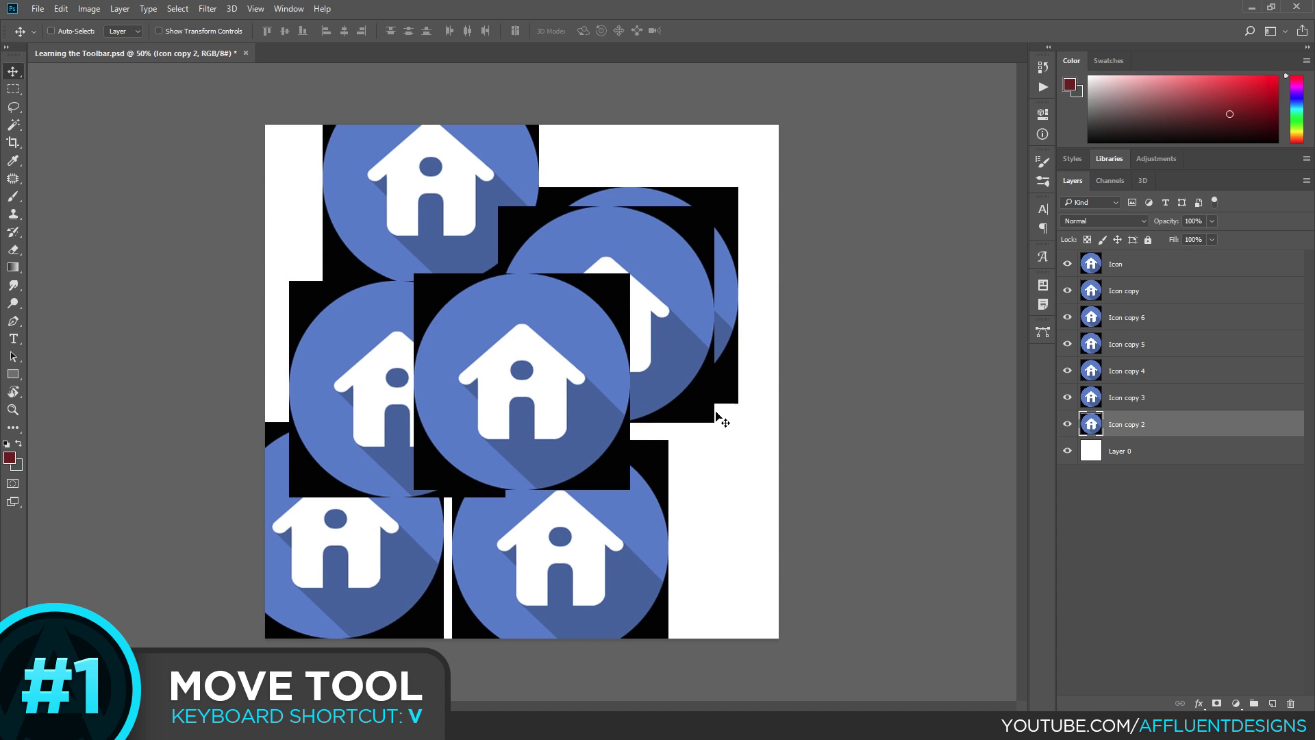
pyautogui.moveTo(717, 419); pyautogui.dragTo(788, 483)
pyautogui.click(1162, 293)
pyautogui.moveTo(681, 474); pyautogui.dragTo(821, 583)
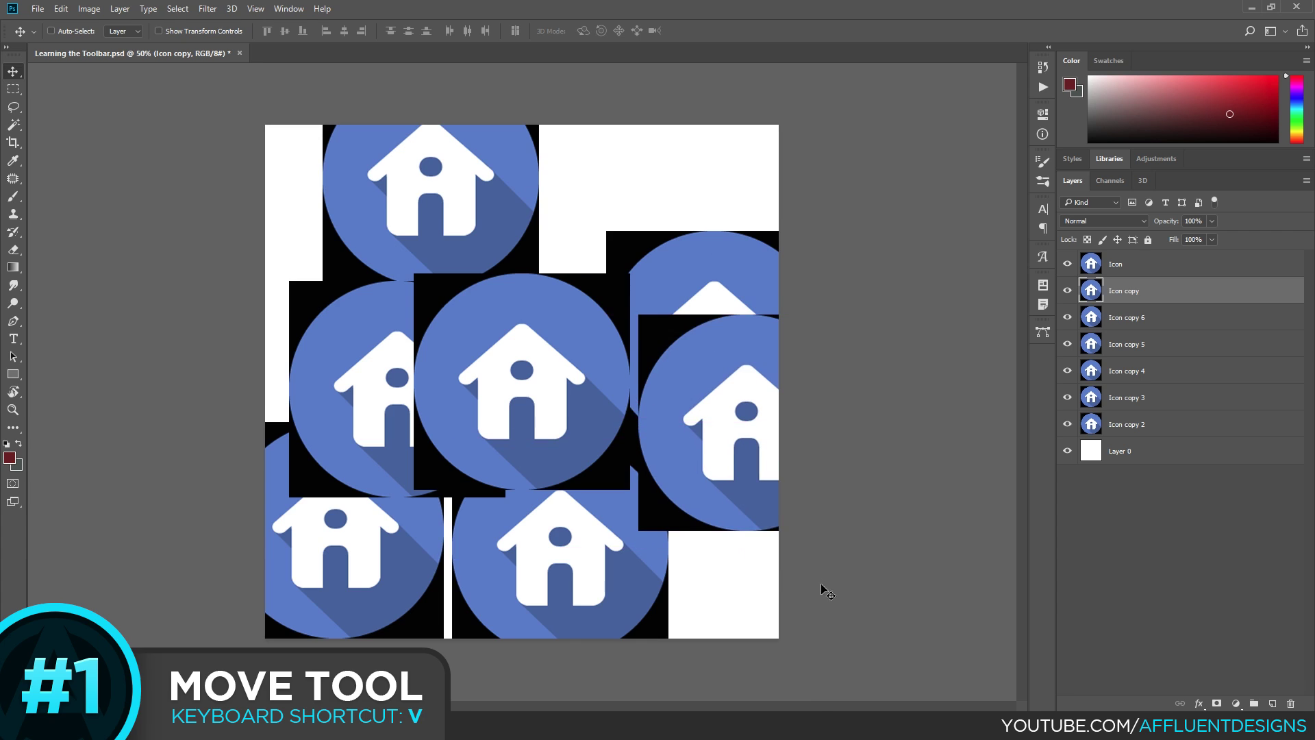
# Rename the original Icon layer by appending 'Center', making it 'Icon Center'.
pyautogui.click(1127, 264)
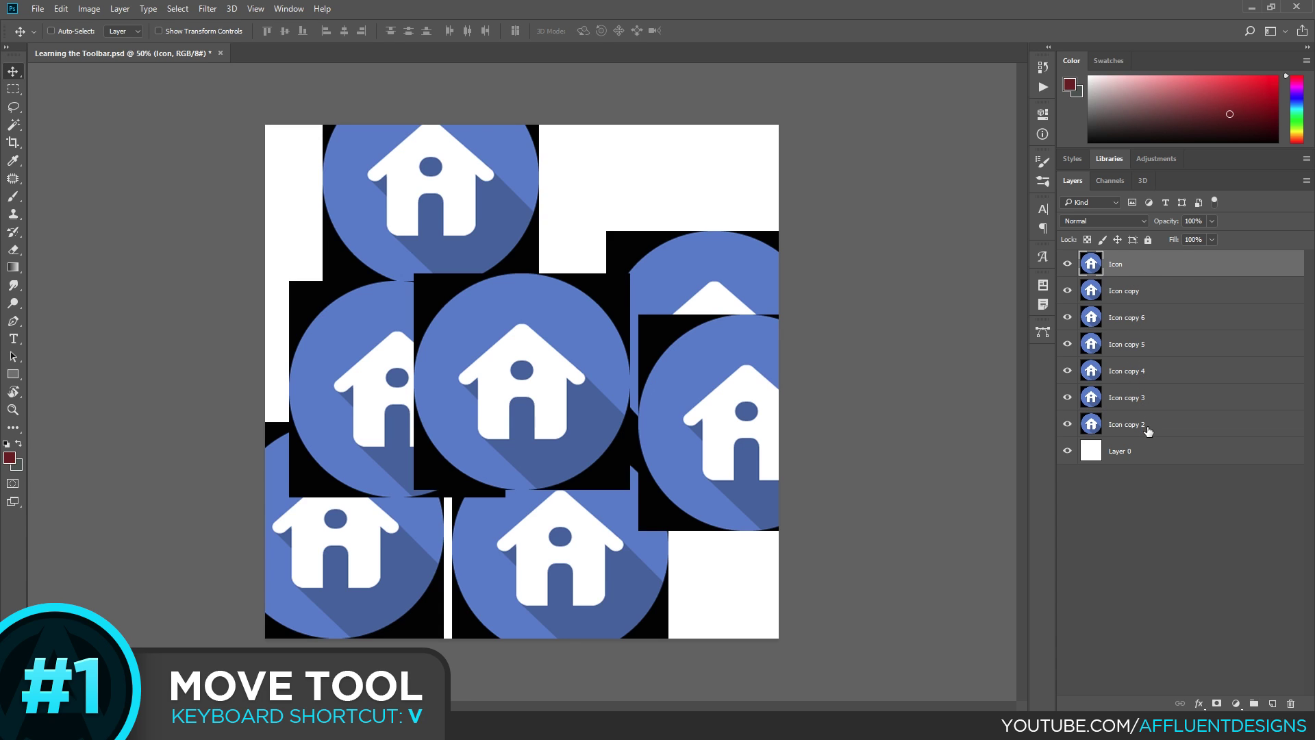
pyautogui.click(1076, 652)
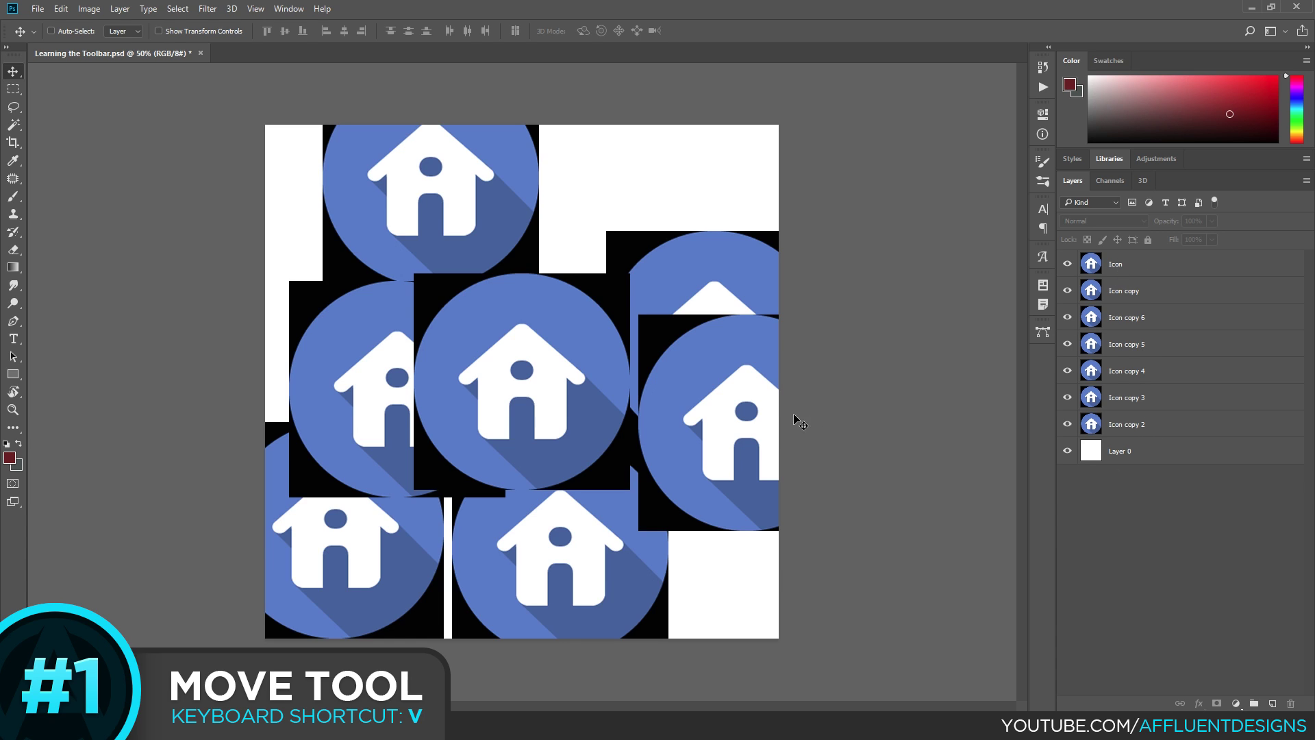
pyautogui.doubleClick(1119, 265)
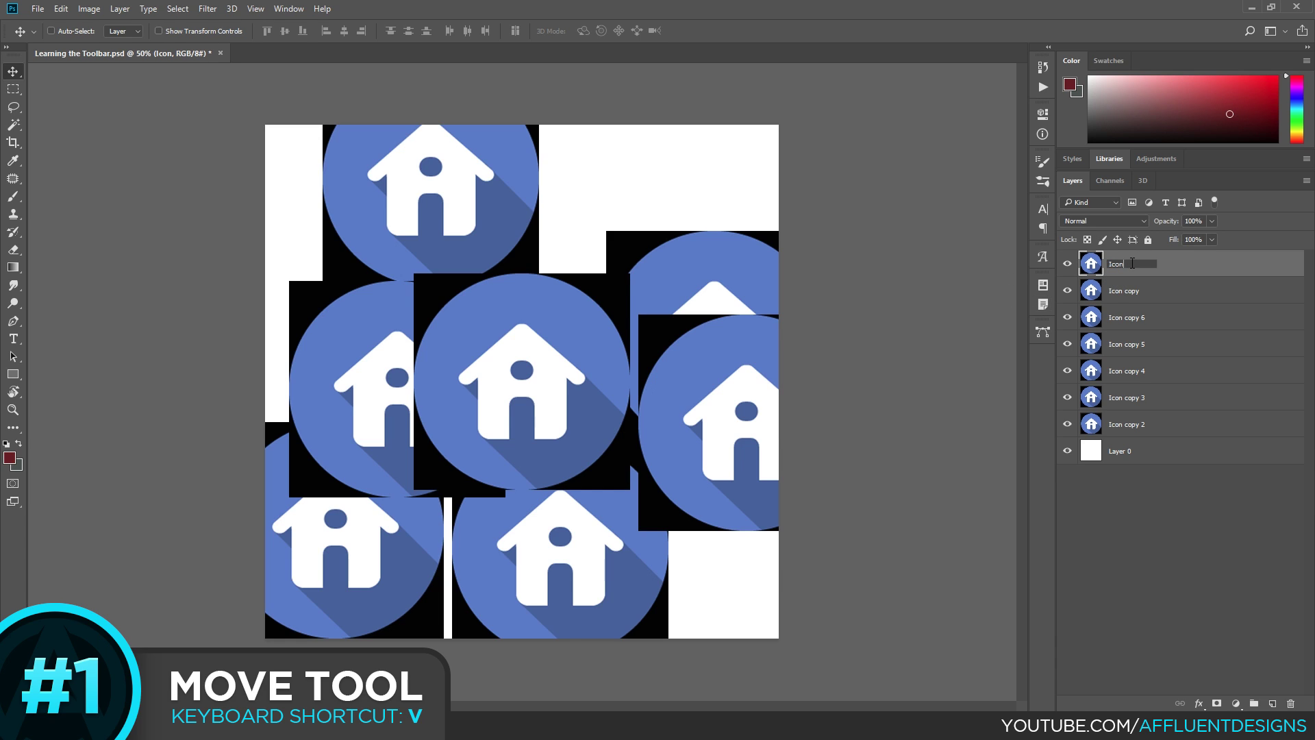
pyautogui.write('Center')
pyautogui.press('Return')
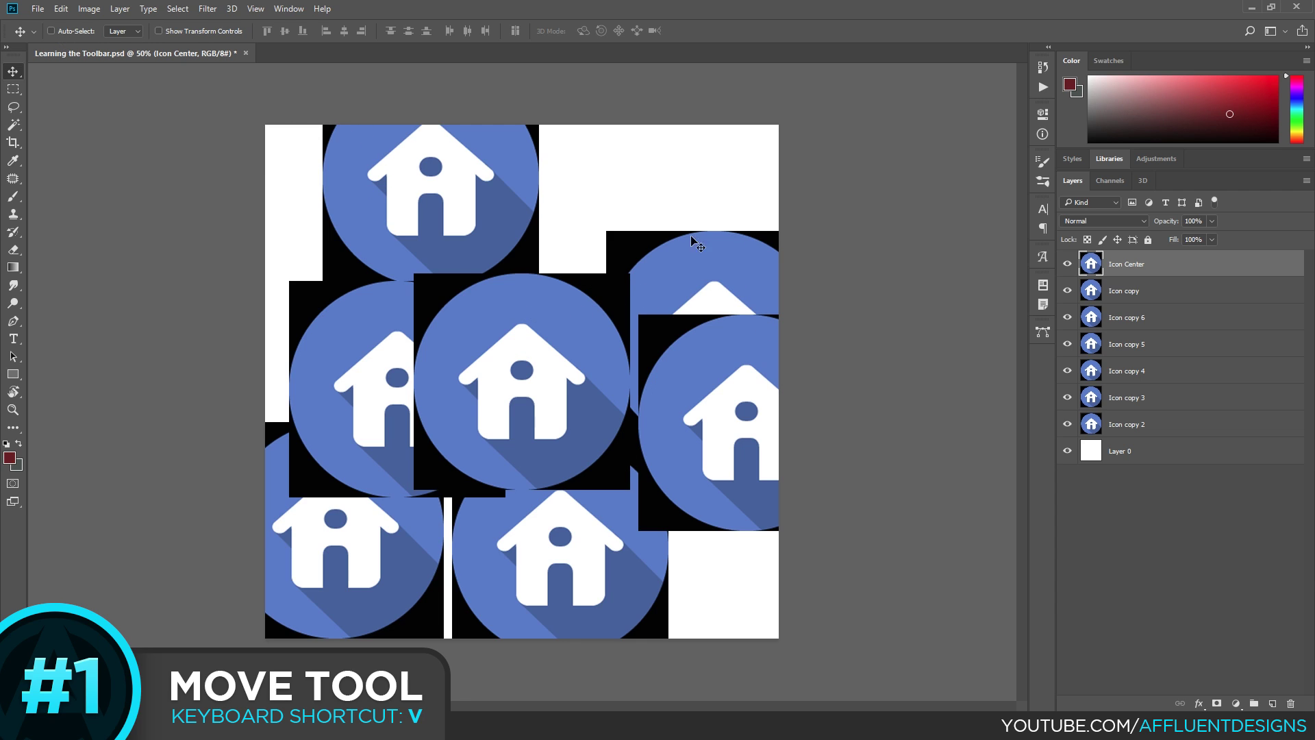
# Ctrl-click Icon copy 2 on the canvas and drag it up and to the right.
pyautogui.press('ctrl')
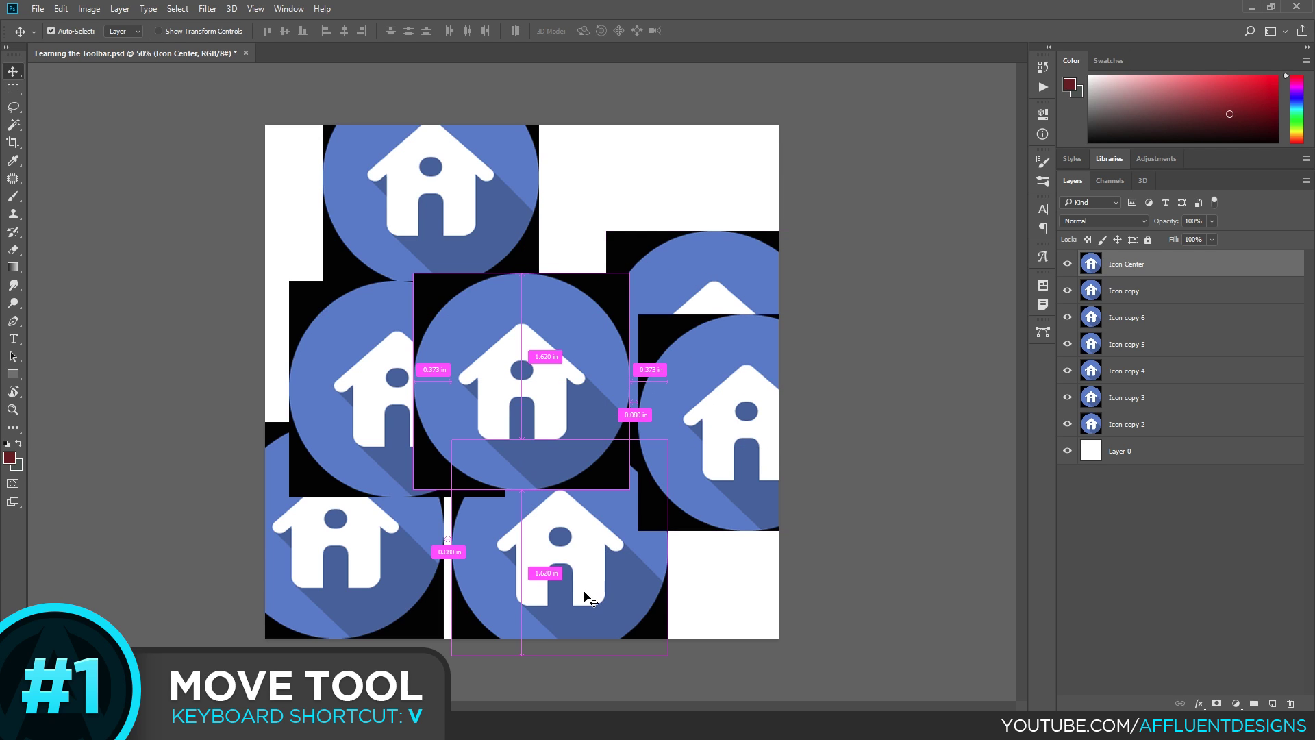
pyautogui.keyDown('ctrl'); pyautogui.click(747, 273); pyautogui.keyUp('ctrl')
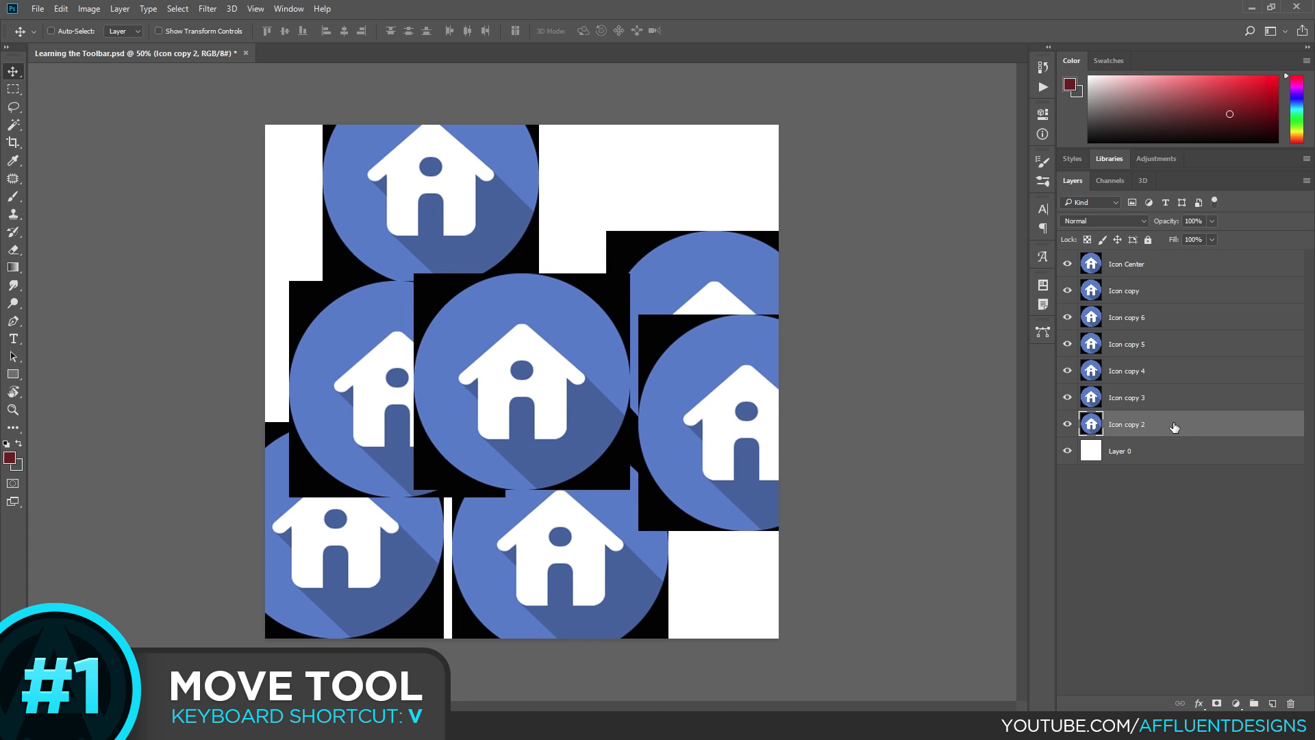
pyautogui.moveTo(771, 294); pyautogui.dragTo(710, 172)
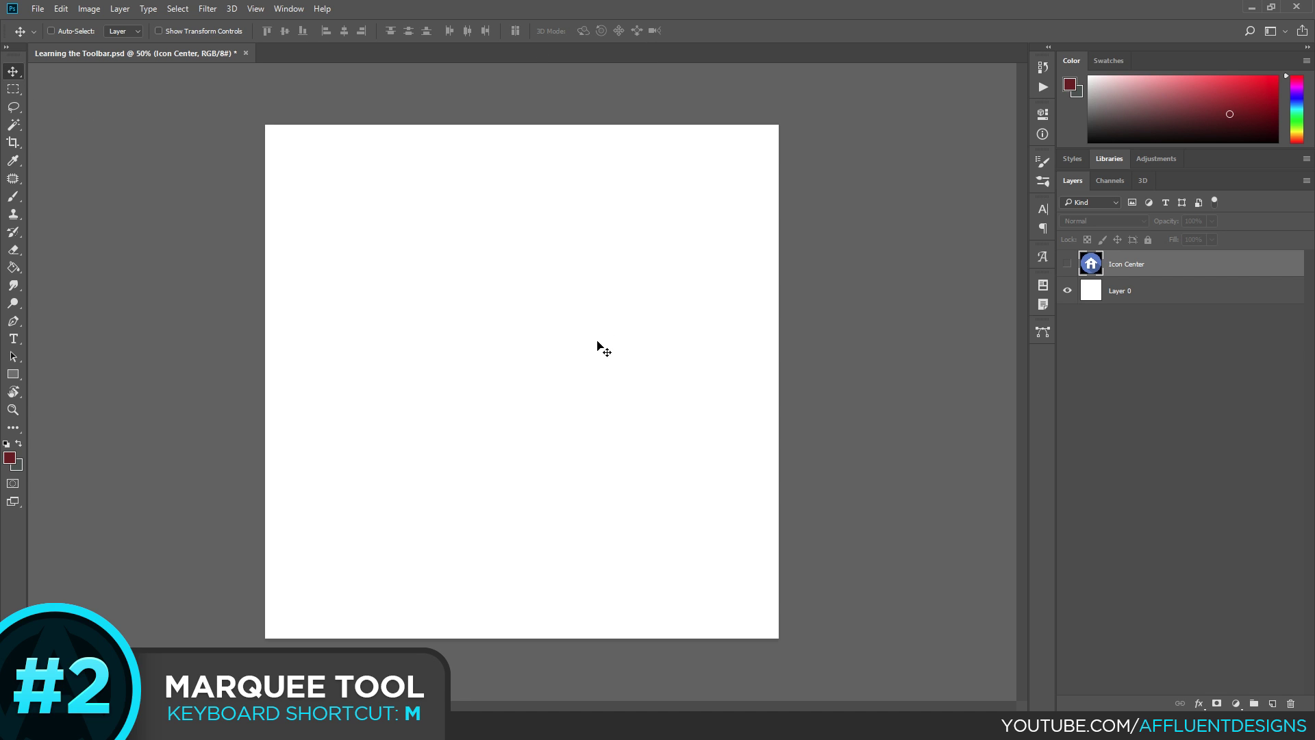
# Draw a large rectangular selection on the canvas with the Rectangular Marquee Tool.
pyautogui.press('m')
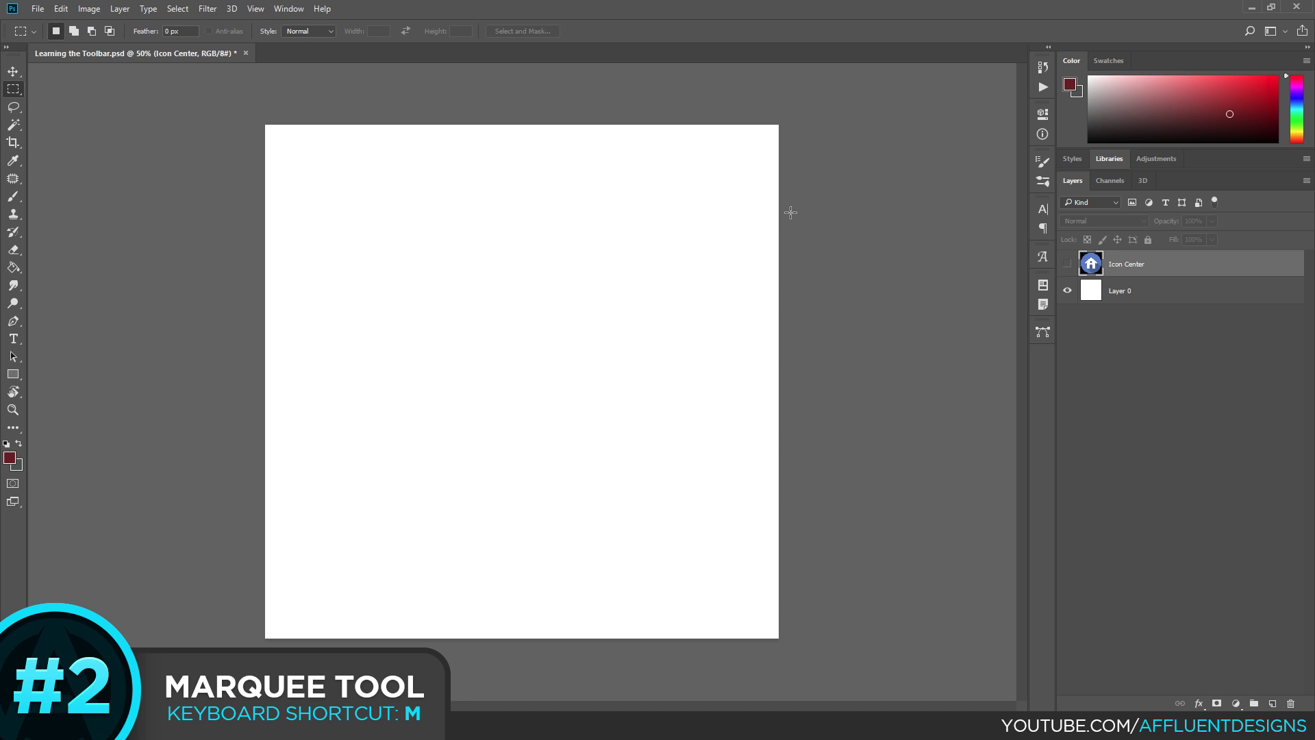
pyautogui.rightClick(13, 89)
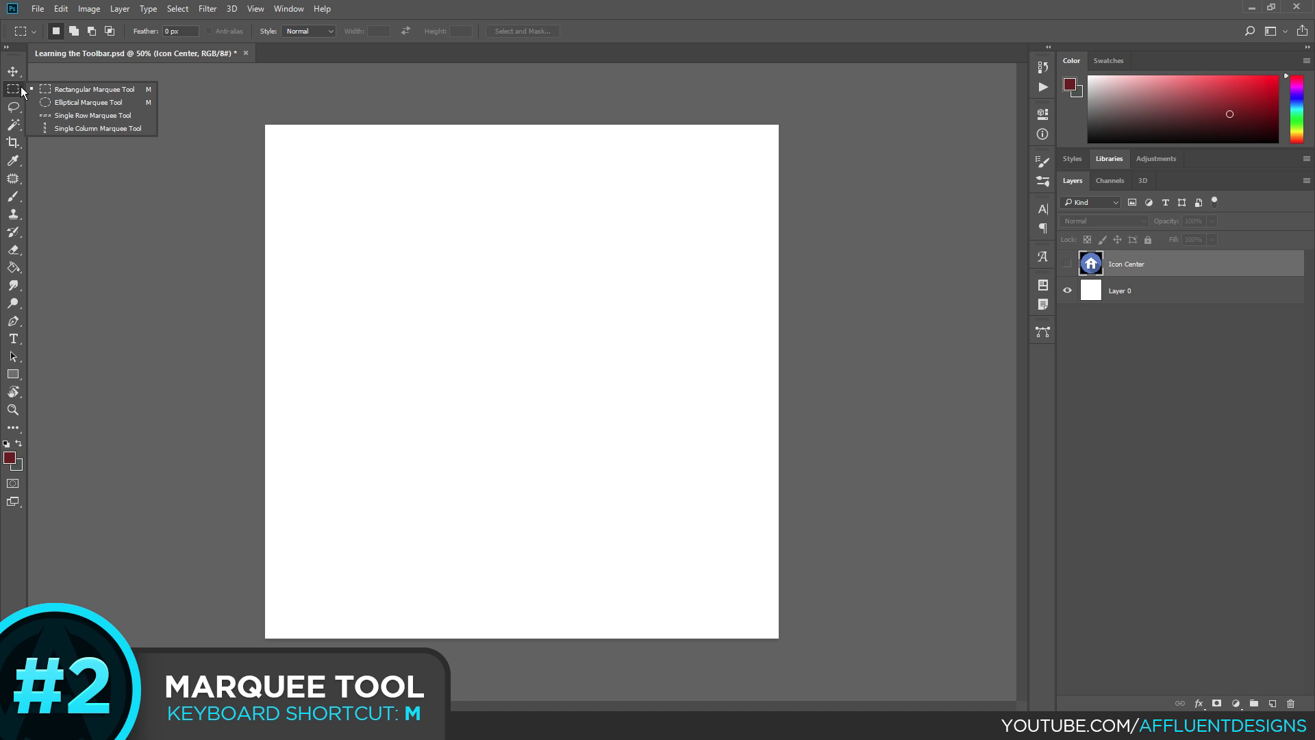
pyautogui.click(81, 92)
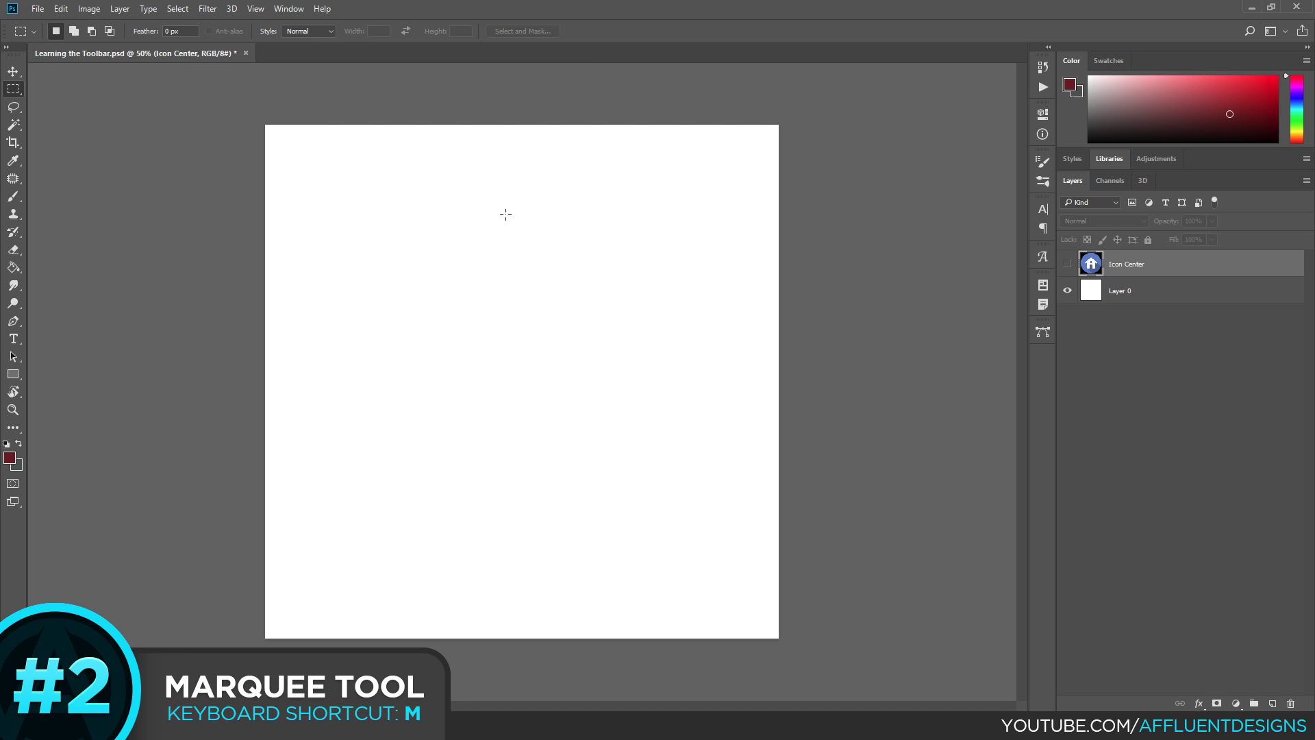
pyautogui.moveTo(352, 201); pyautogui.dragTo(664, 534)
# Show the Icon Center layer again and nudge the house icon slightly with the Move tool.
pyautogui.click(1067, 266)
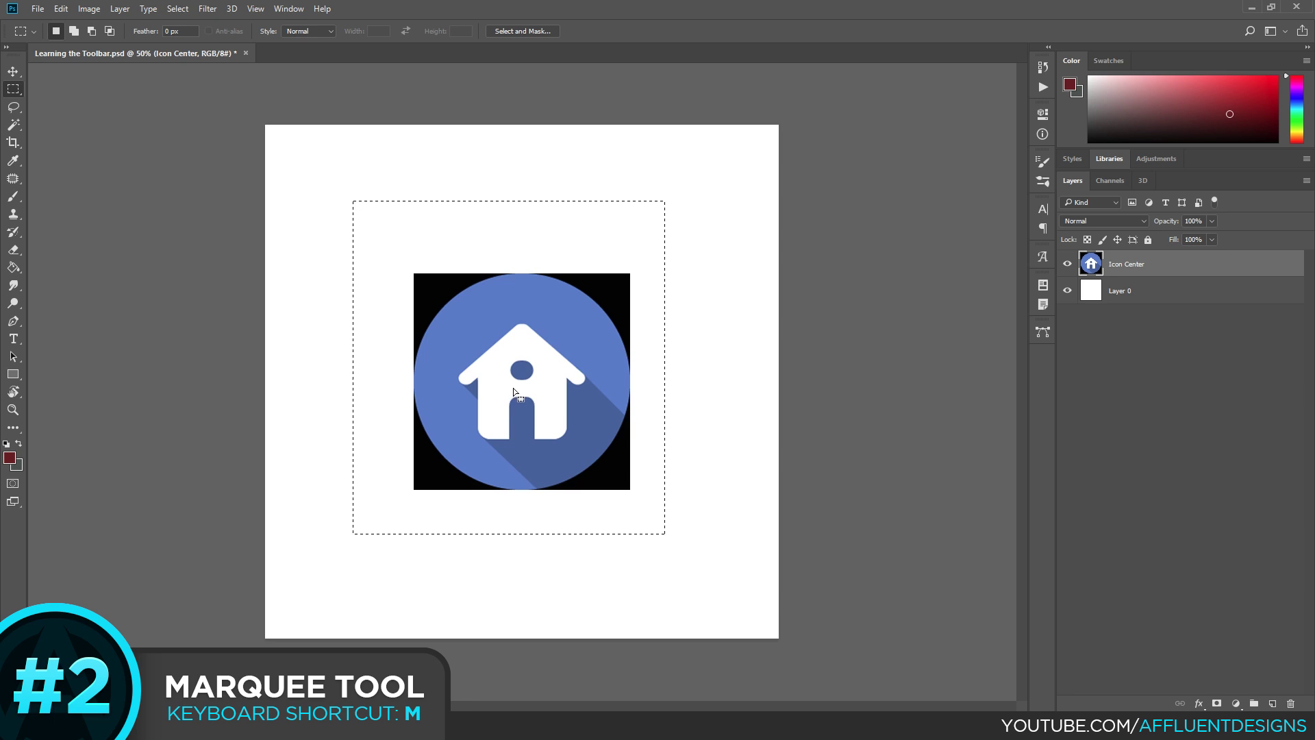
pyautogui.press('v')
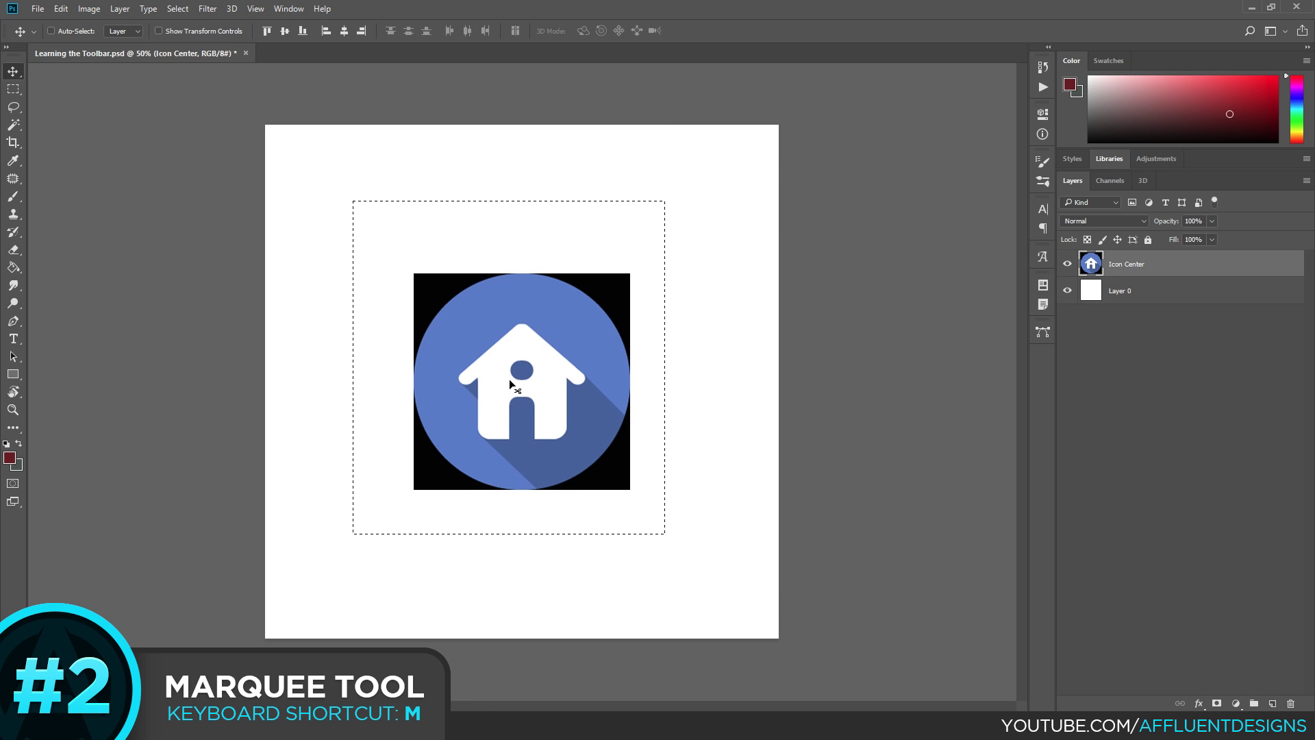
pyautogui.moveTo(516, 372)
pyautogui.mouseDown()
pyautogui.moveTo(492, 321)
pyautogui.moveTo(414, 265)
pyautogui.moveTo(461, 357)
pyautogui.moveTo(531, 306)
pyautogui.moveTo(516, 336)
pyautogui.moveTo(539, 343)
pyautogui.moveTo(538, 373)
pyautogui.moveTo(512, 370)
pyautogui.mouseUp()
# Marquee-select the house shape and move it to the top-right corner.
pyautogui.hotkey('ctrl', 'd')
pyautogui.click(9, 95)
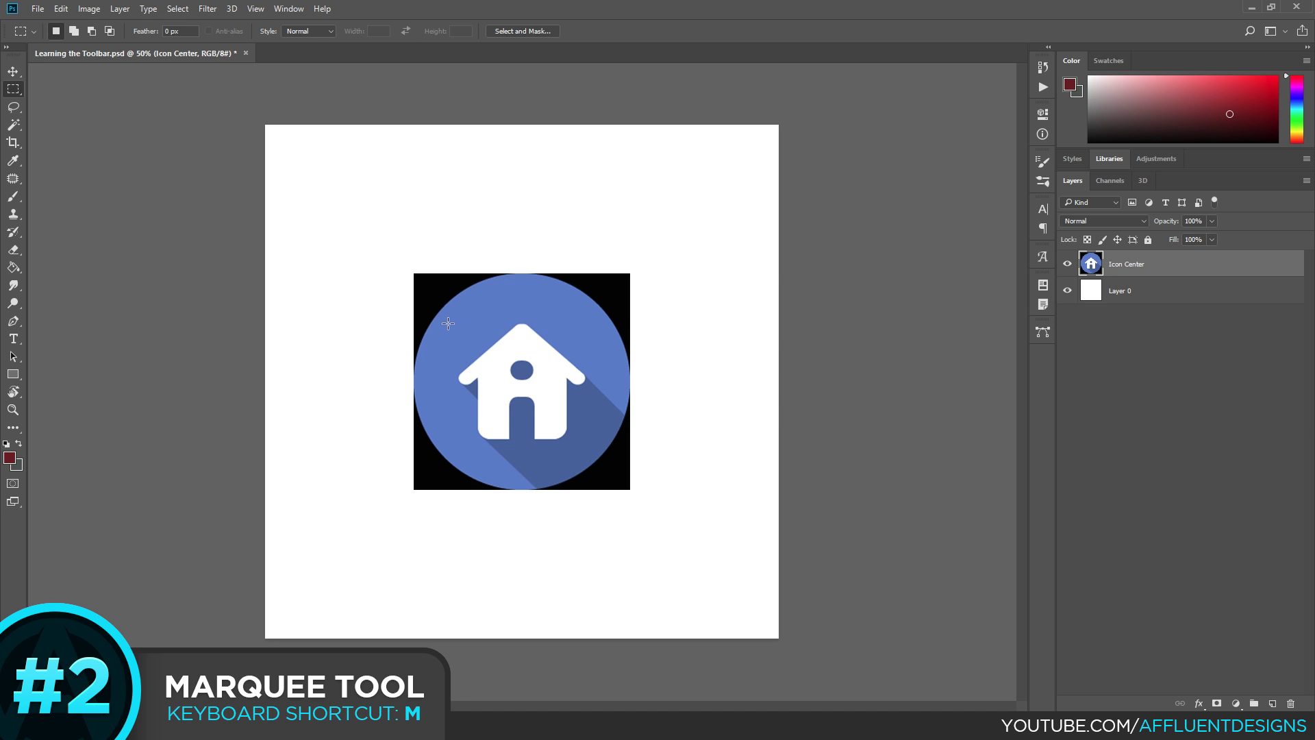
pyautogui.moveTo(449, 315); pyautogui.dragTo(598, 452)
pyautogui.press('v')
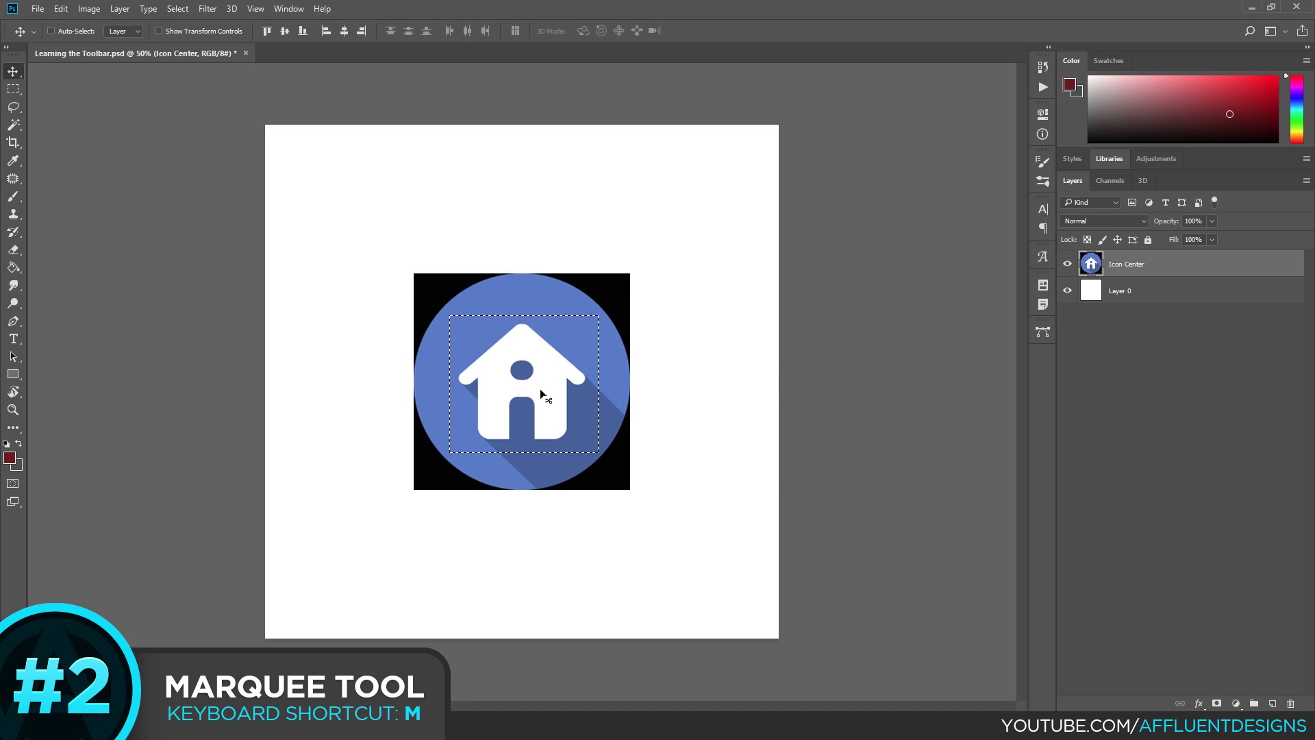
pyautogui.moveTo(546, 387); pyautogui.dragTo(722, 202)
pyautogui.hotkey('ctrl', 'd')
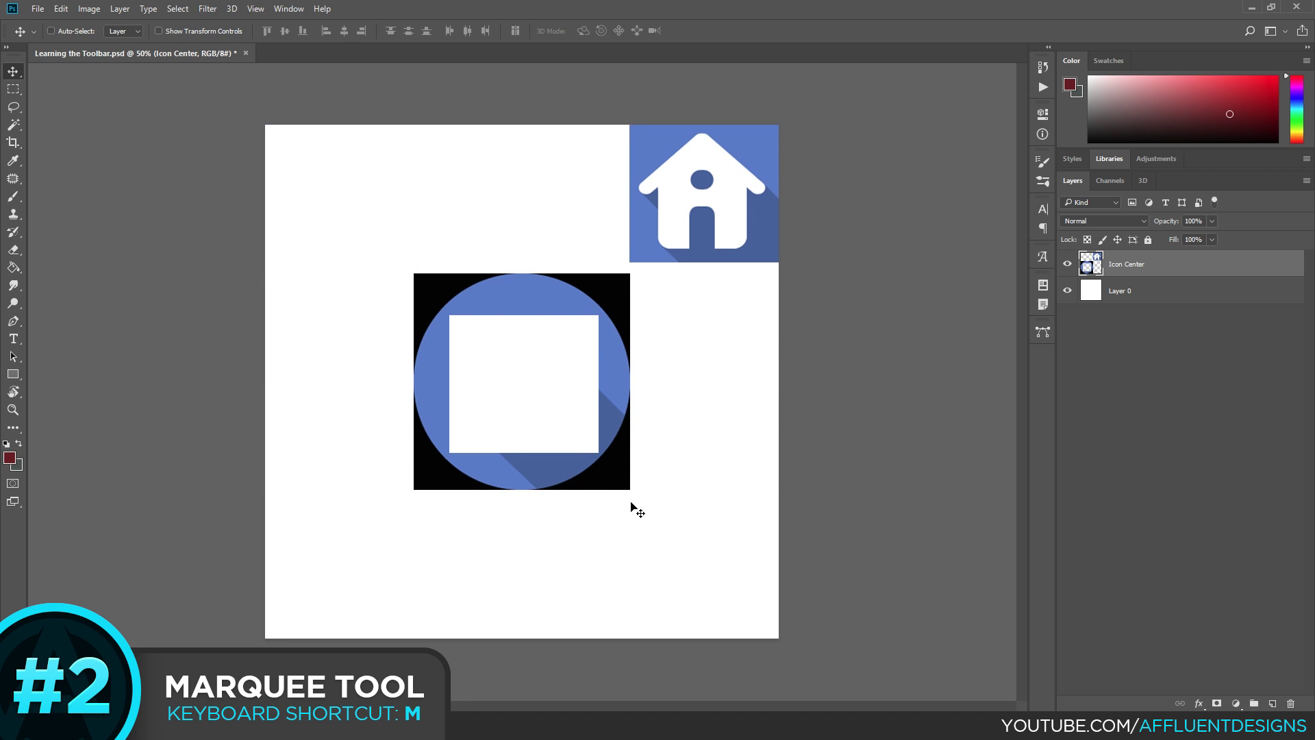
# Select and cut away the leftover circle background, then move the house piece to the centre.
pyautogui.press('m')
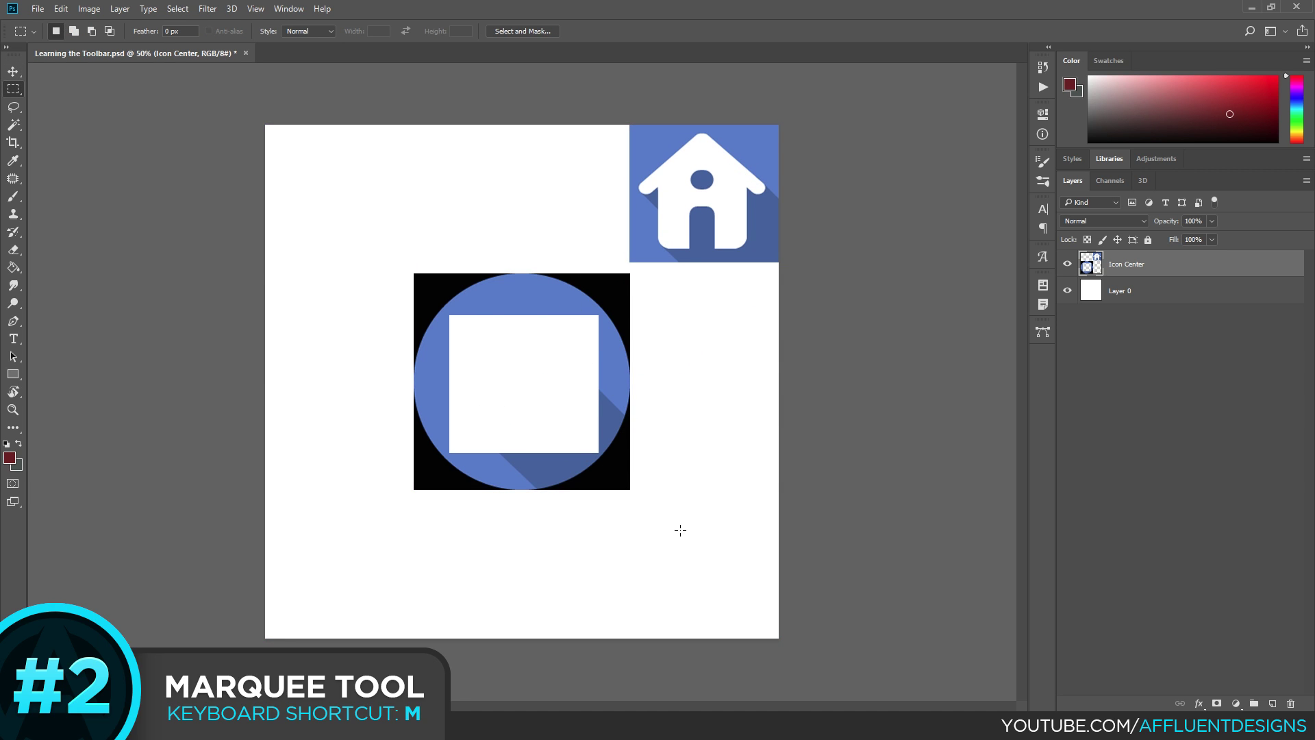
pyautogui.moveTo(680, 530); pyautogui.dragTo(370, 265)
pyautogui.hotkey('ctrl', 'x')
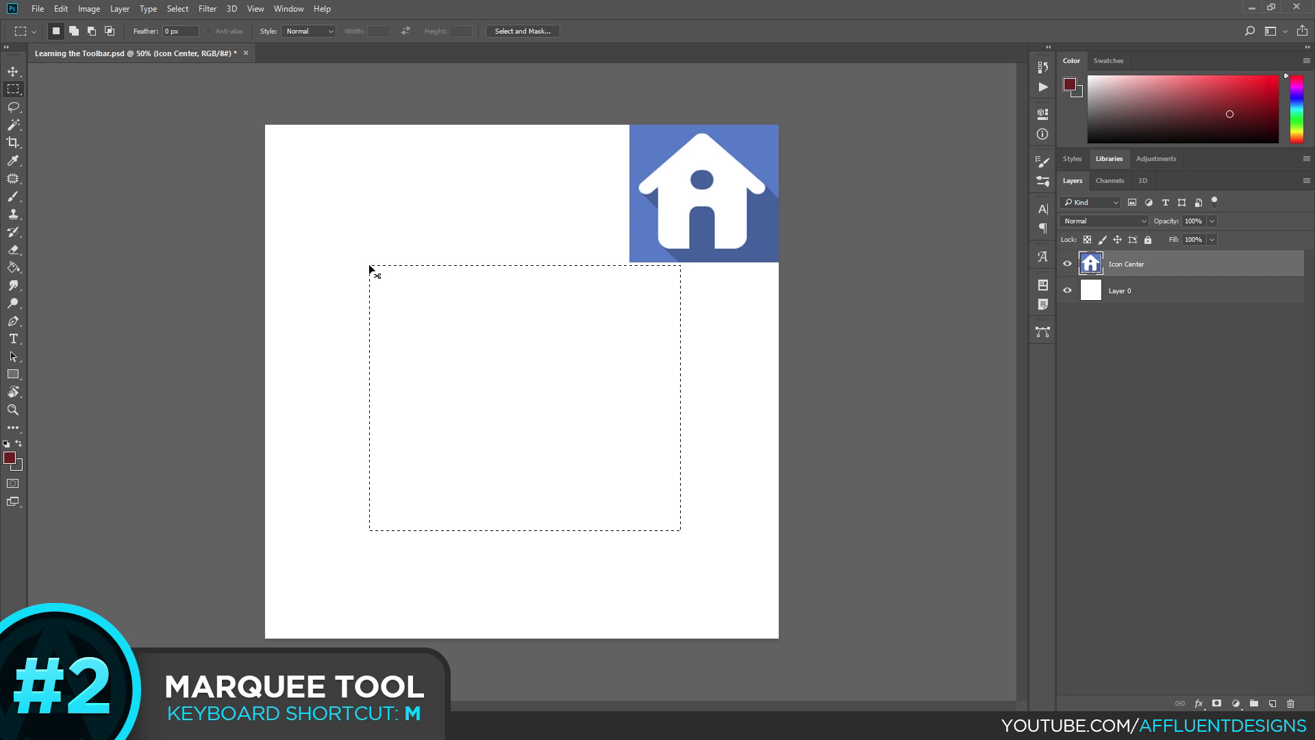
pyautogui.press('v')
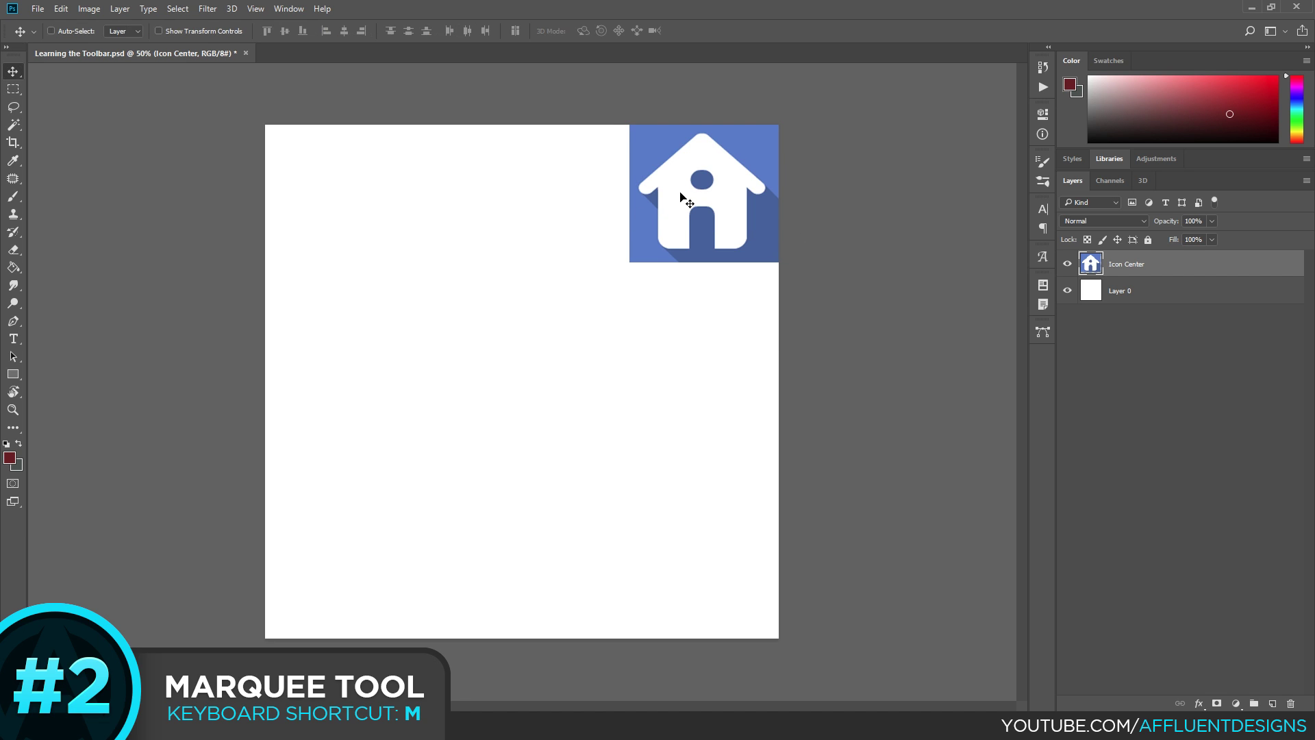
pyautogui.moveTo(685, 202); pyautogui.dragTo(504, 391)
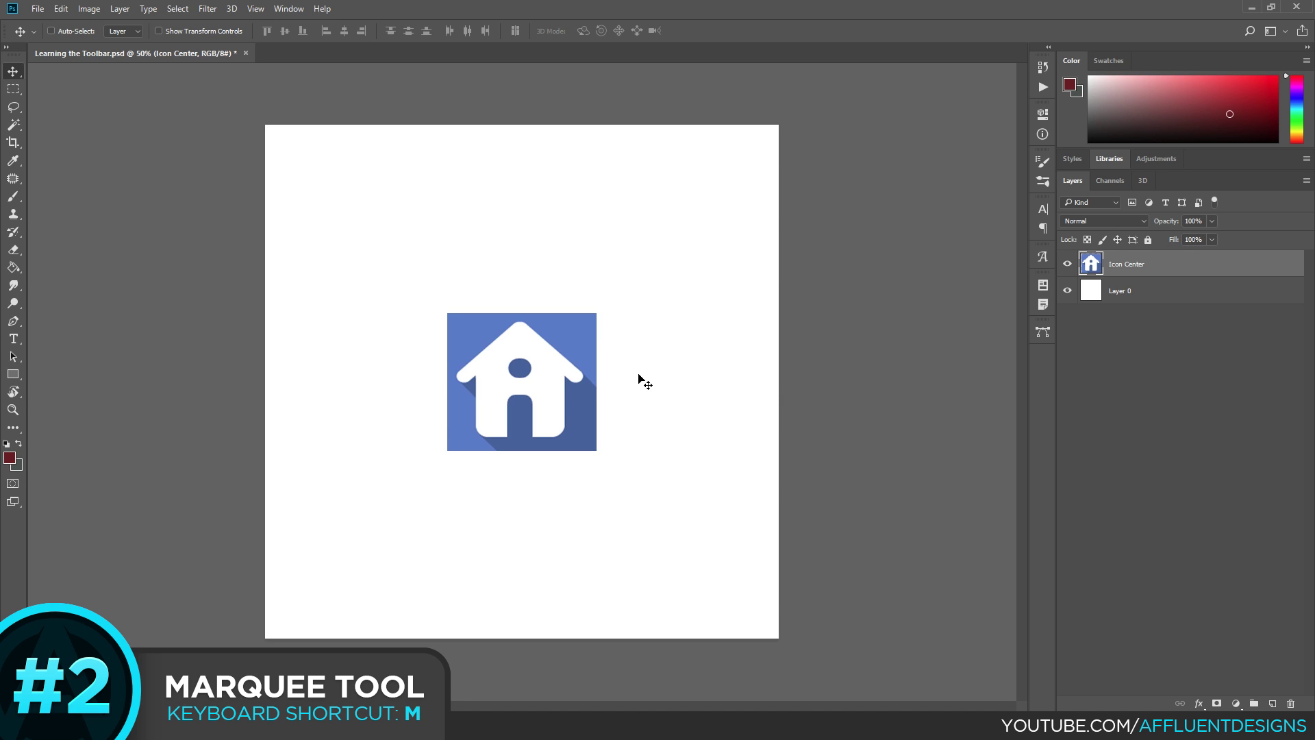
# Undo the house move and step back through the edits to restore the original circular icon.
pyautogui.press('ctrl')
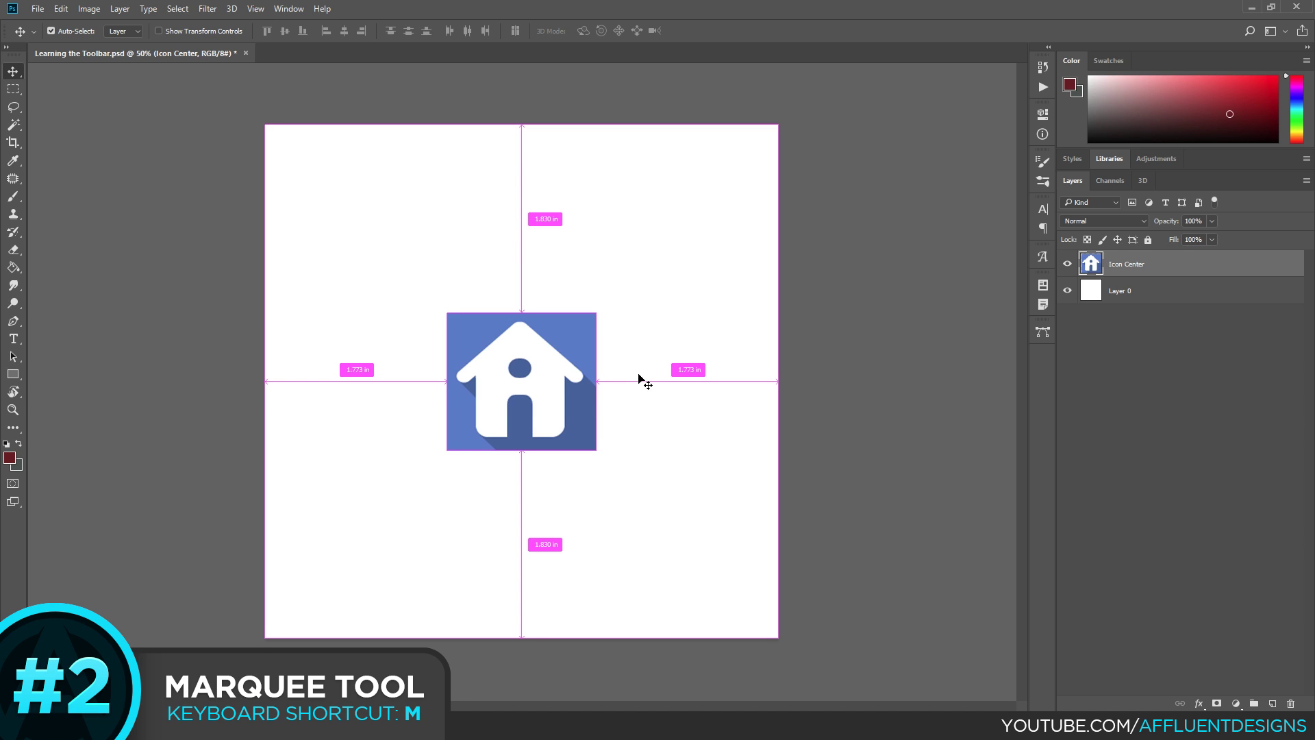
pyautogui.hotkey('ctrl', 'z')
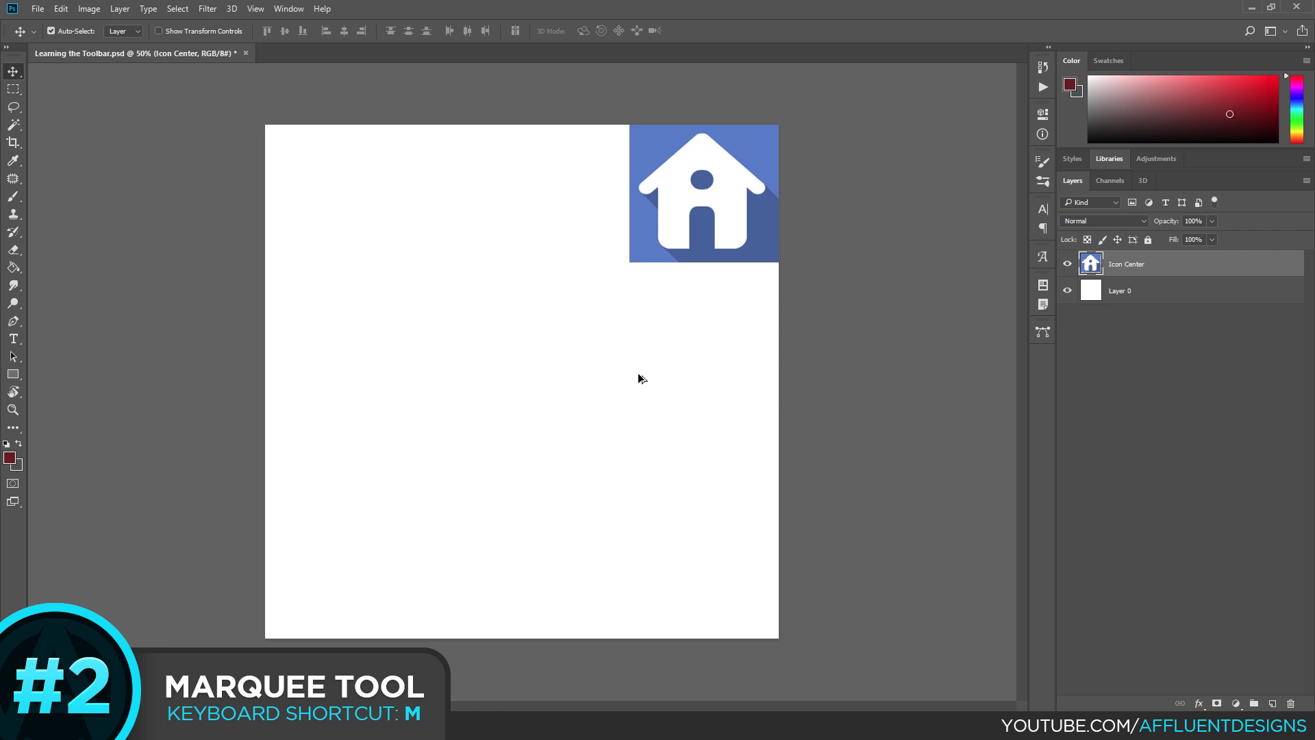
pyautogui.hotkey('ctrl', 'shift', 'z')
pyautogui.hotkey('ctrl', 'shift', 'z')
pyautogui.hotkey('ctrl', 'shift', 'z')
pyautogui.hotkey('ctrl', 'shift', 'z')
pyautogui.hotkey('ctrl', 'shift', 'z')
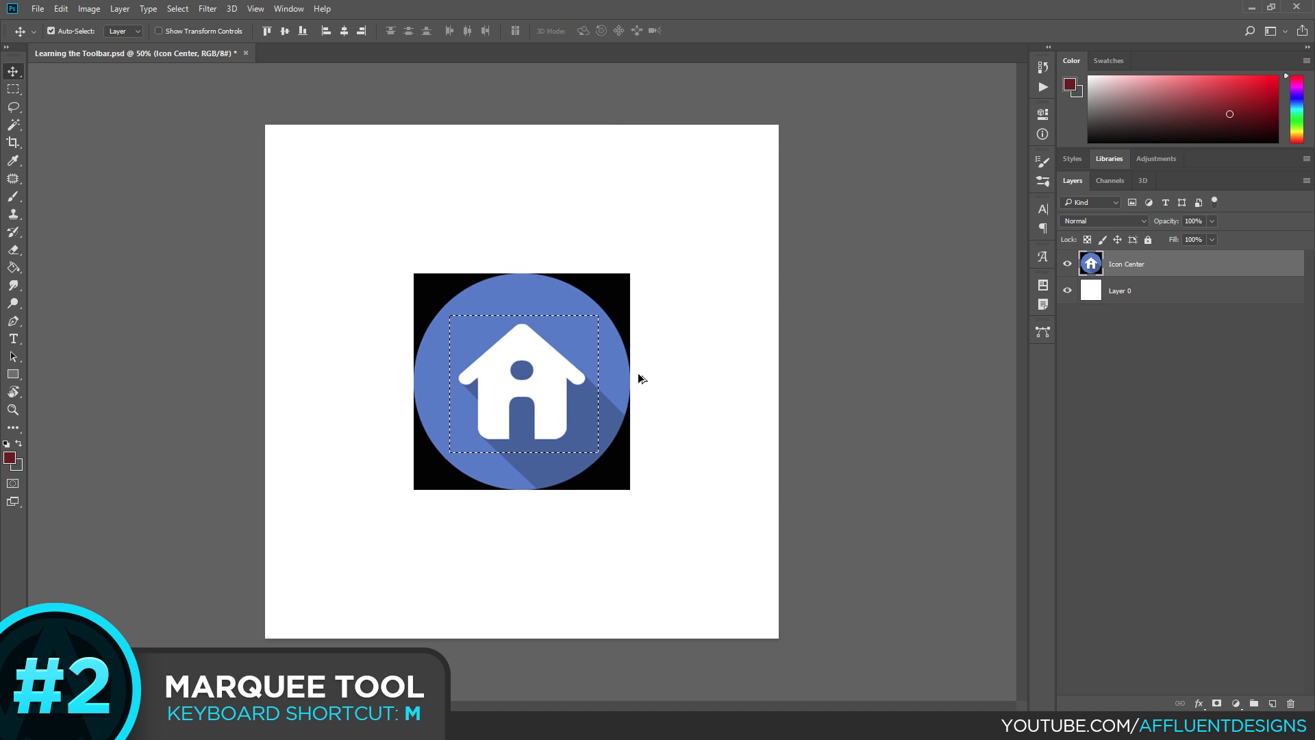
pyautogui.hotkey('ctrl', 'shift', 'z')
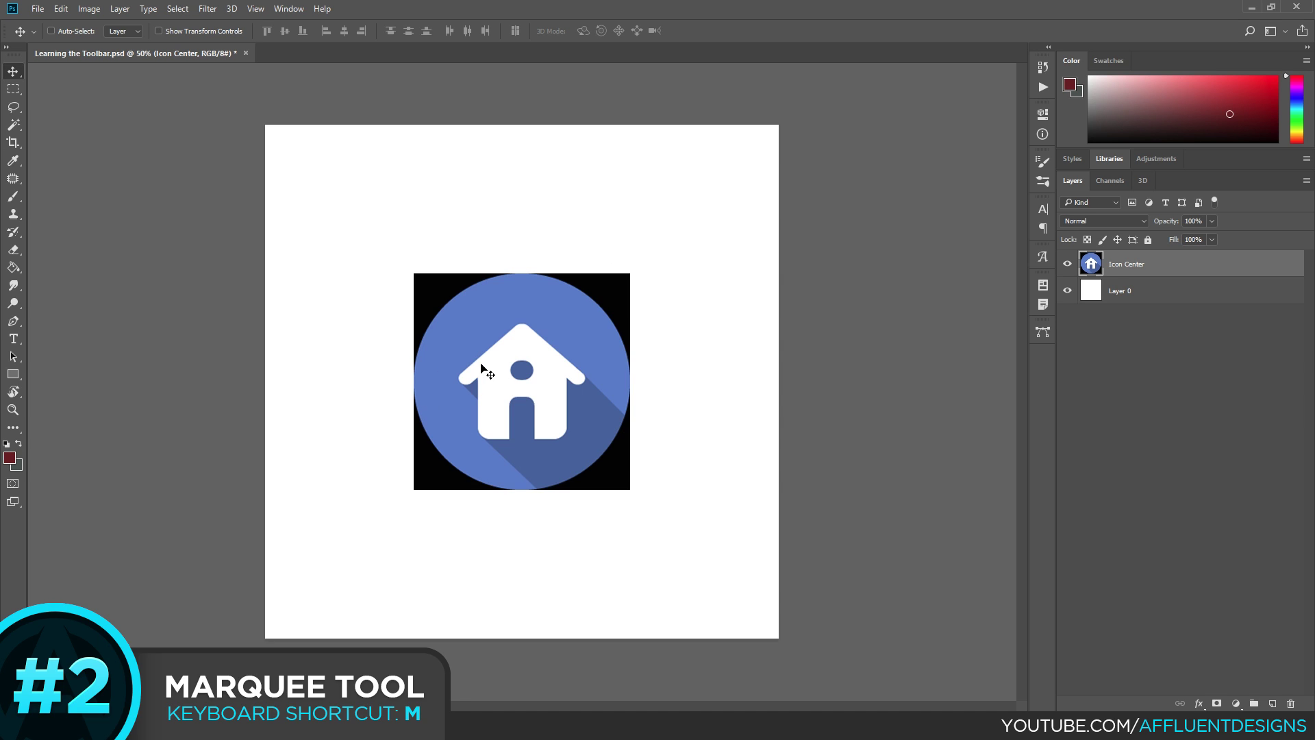
# Switch to the Elliptical Marquee Tool and drag a trial ellipse over the icon.
pyautogui.click(12, 89)
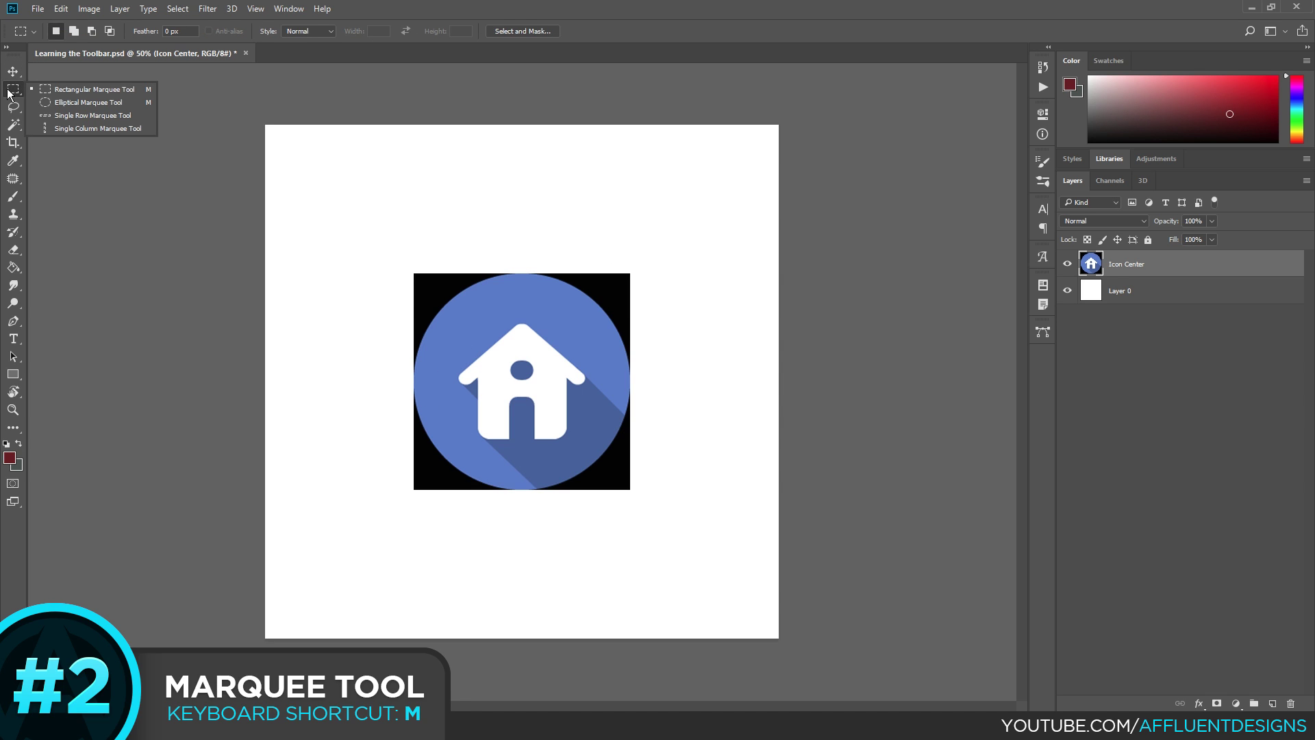
pyautogui.click(48, 103)
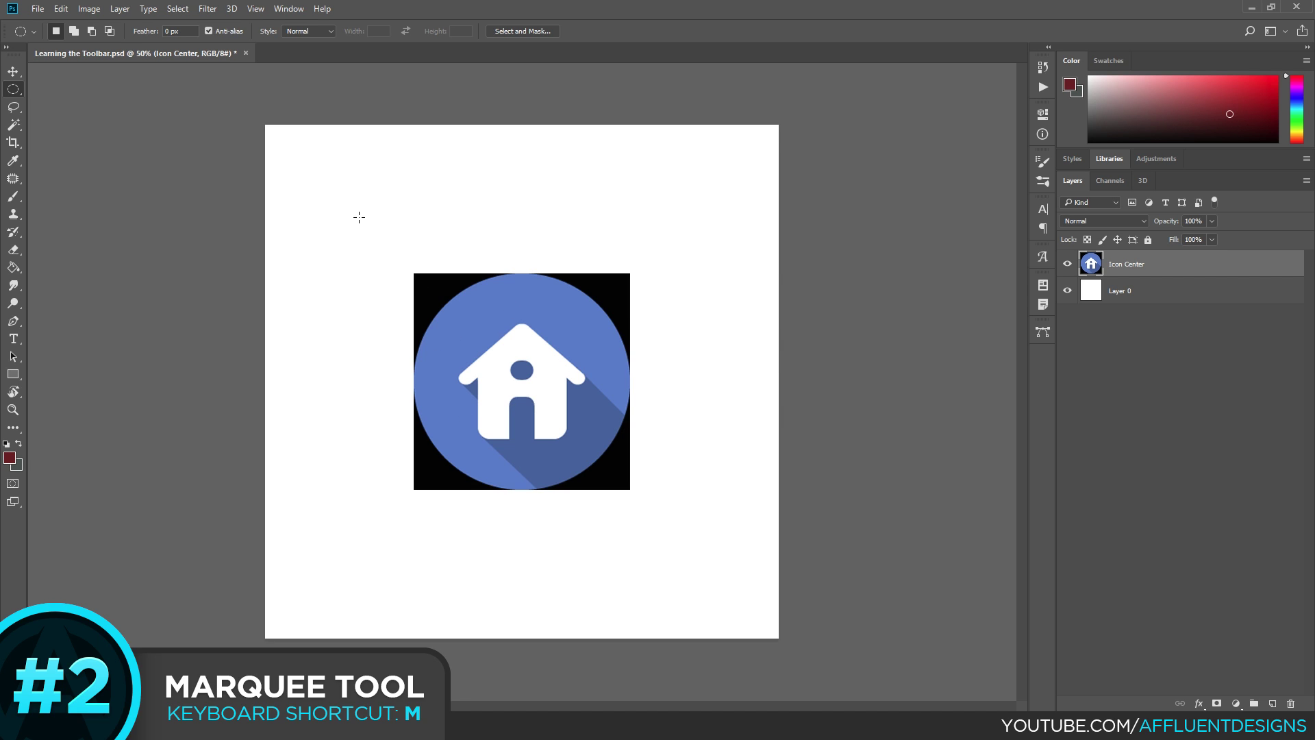
pyautogui.moveTo(359, 218); pyautogui.dragTo(686, 555)
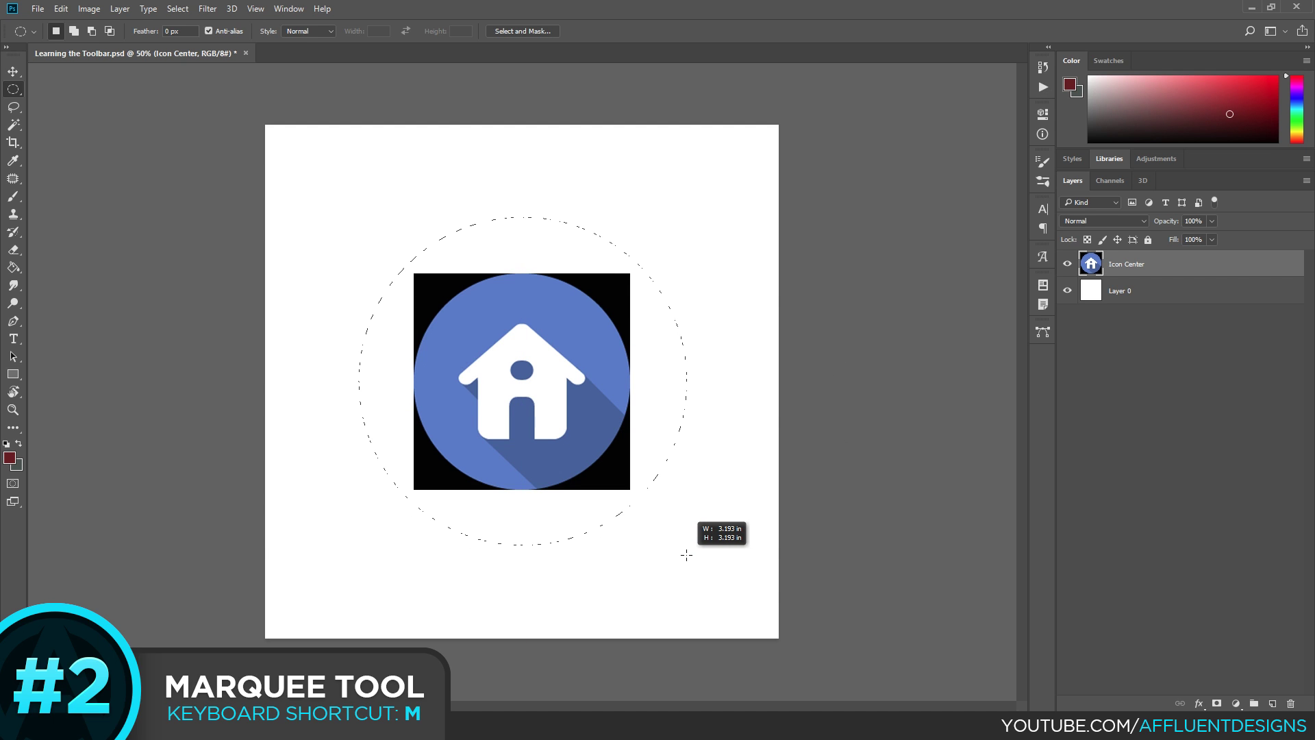
pyautogui.moveTo(686, 555); pyautogui.dragTo(576, 437)
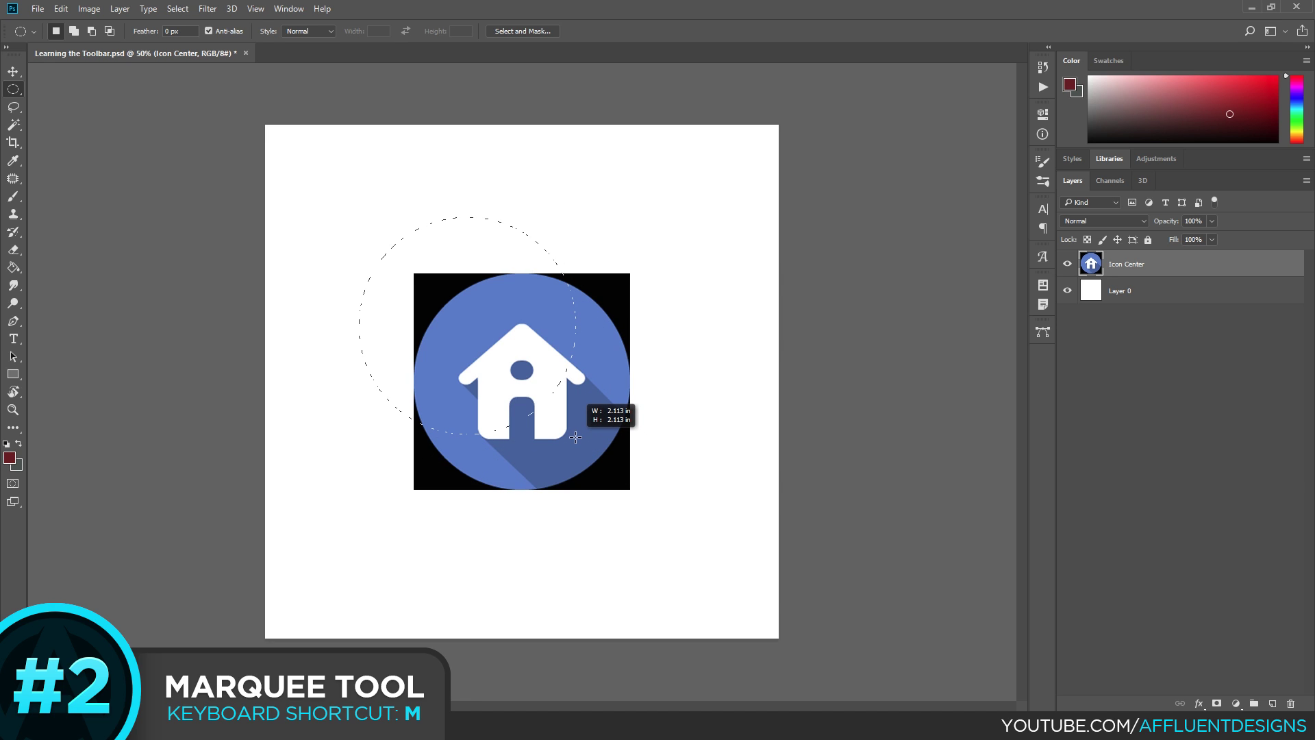
pyautogui.moveTo(575, 437); pyautogui.dragTo(643, 505)
# Redraw the ellipse as a circle matching the blue circle, repositioning it with Space.
pyautogui.click(396, 217)
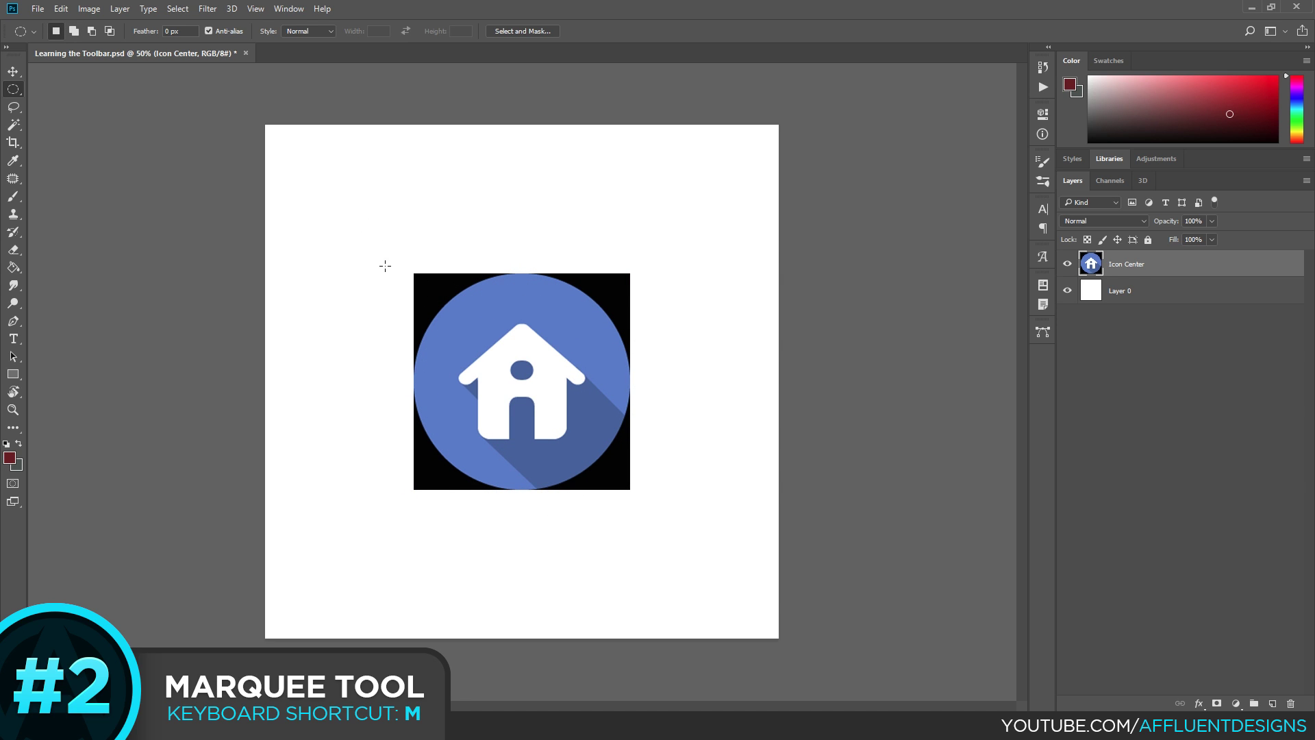
pyautogui.moveTo(388, 267); pyautogui.dragTo(603, 516)
pyautogui.click(364, 238)
pyautogui.moveTo(343, 220); pyautogui.dragTo(628, 498)
pyautogui.press('space')
pyautogui.click(1217, 703)
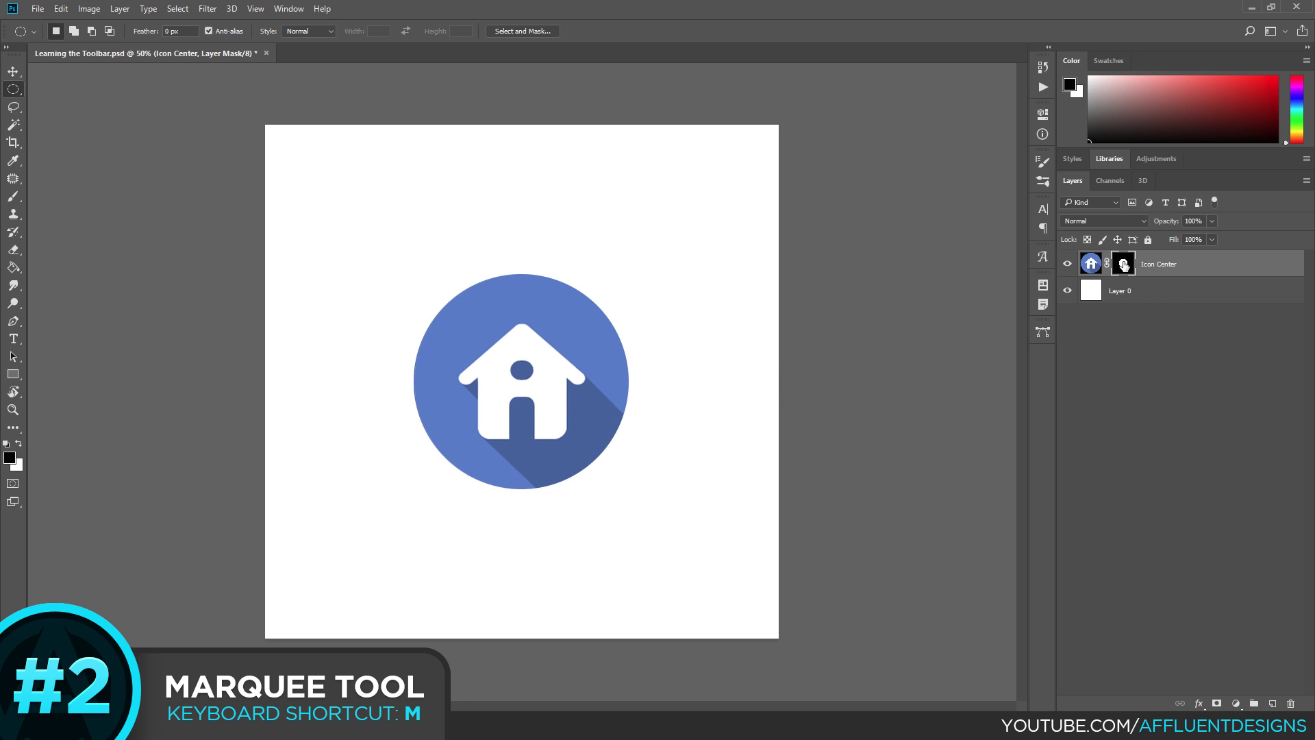
pyautogui.keyDown('shift'); pyautogui.click(1124, 265); pyautogui.keyUp('shift')
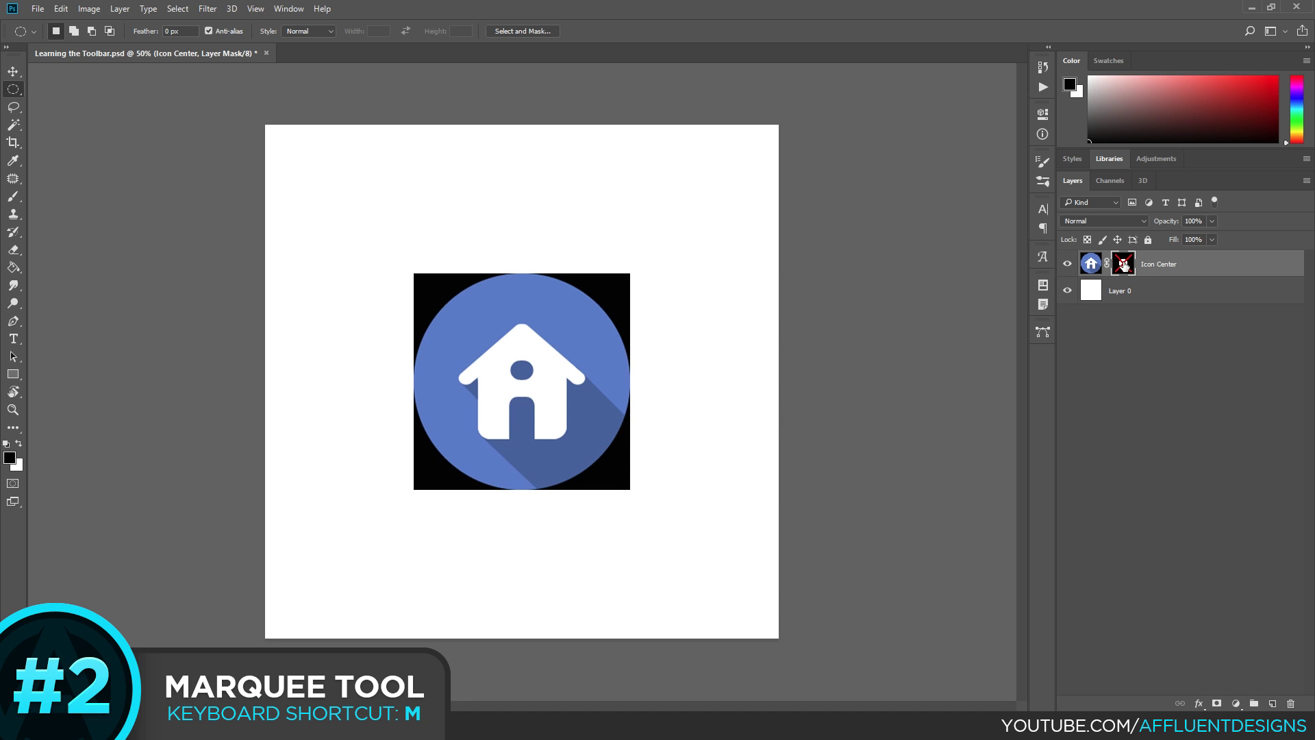
pyautogui.keyDown('shift'); pyautogui.click(1124, 265); pyautogui.keyUp('shift')
pyautogui.keyDown('shift'); pyautogui.click(1124, 265); pyautogui.keyUp('shift')
pyautogui.keyDown('shift'); pyautogui.click(1124, 265); pyautogui.keyUp('shift')
pyautogui.keyDown('shift'); pyautogui.click(1123, 265); pyautogui.keyUp('shift')
pyautogui.keyDown('shift'); pyautogui.click(1124, 265); pyautogui.keyUp('shift')
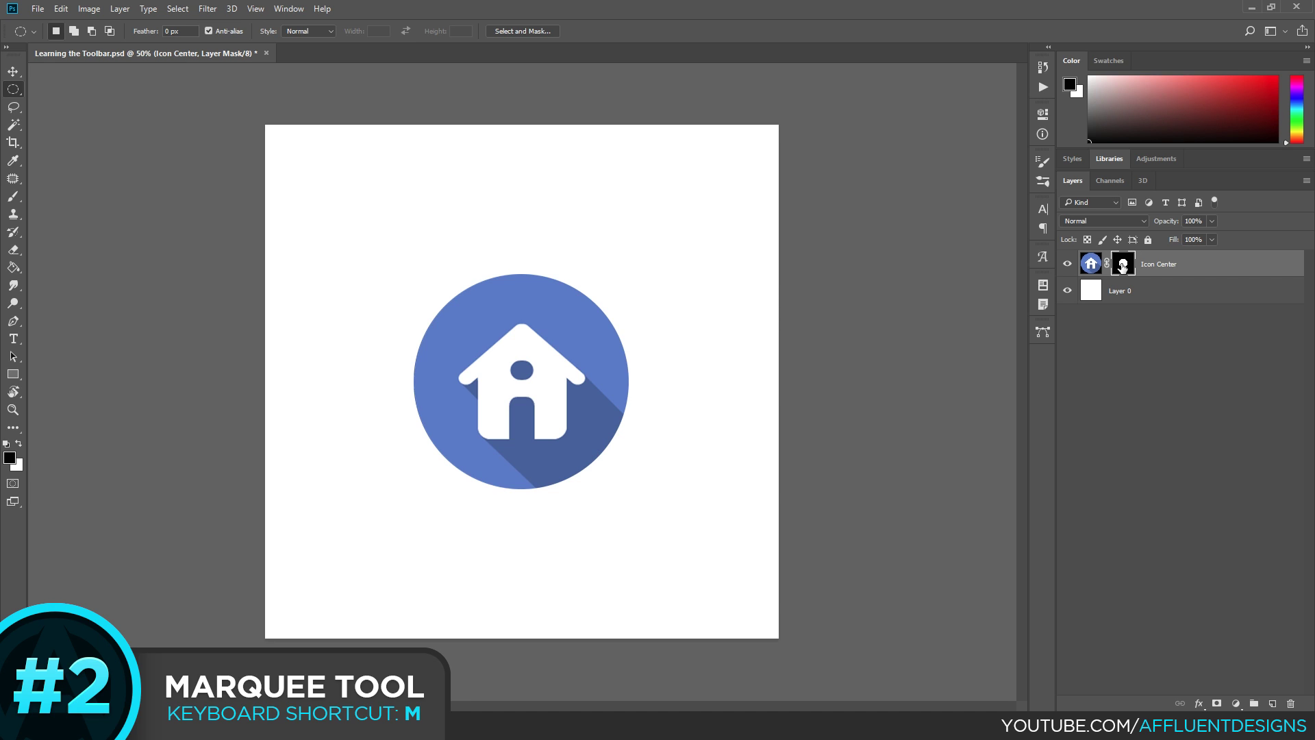
# Shift-click the Icon Center mask thumbnail to turn the mask off.
pyautogui.keyDown('shift'); pyautogui.click(1122, 267); pyautogui.keyUp('shift')
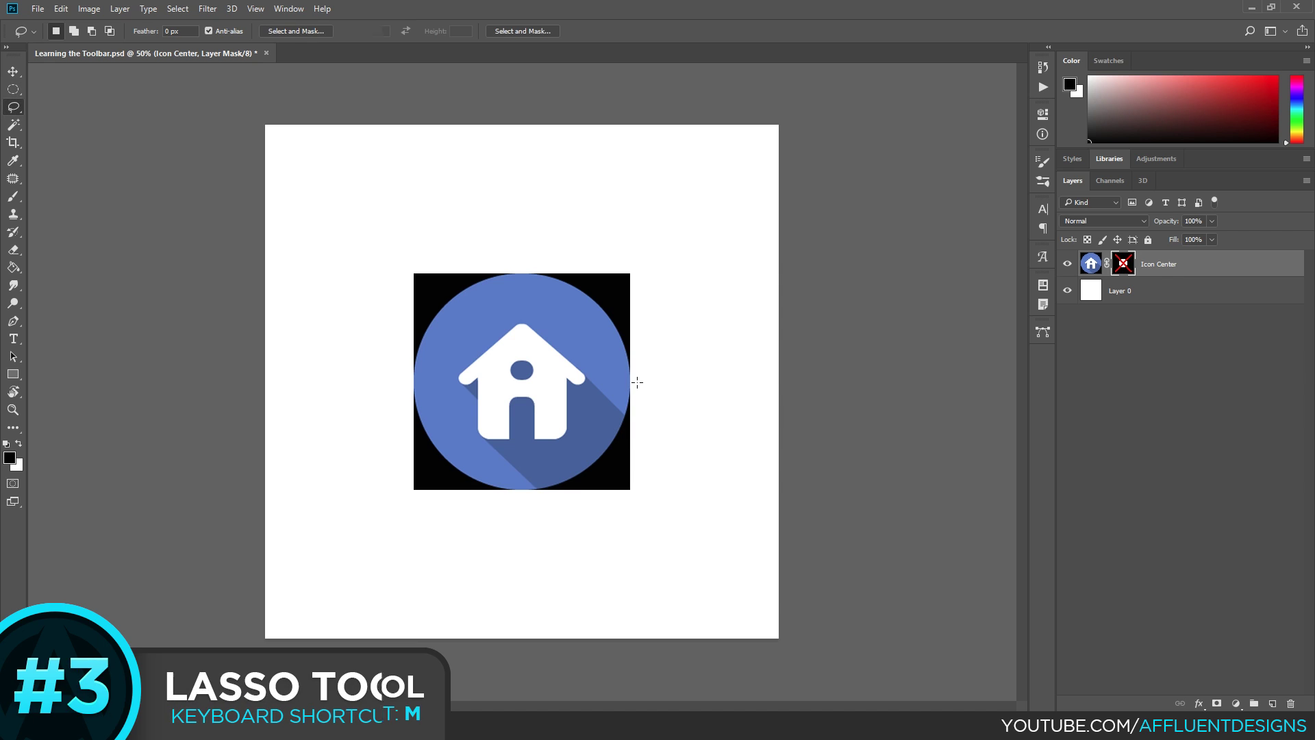
# Switch to the Lasso Tool and draw freehand selections around the house, clearing the first.
pyautogui.press('l')
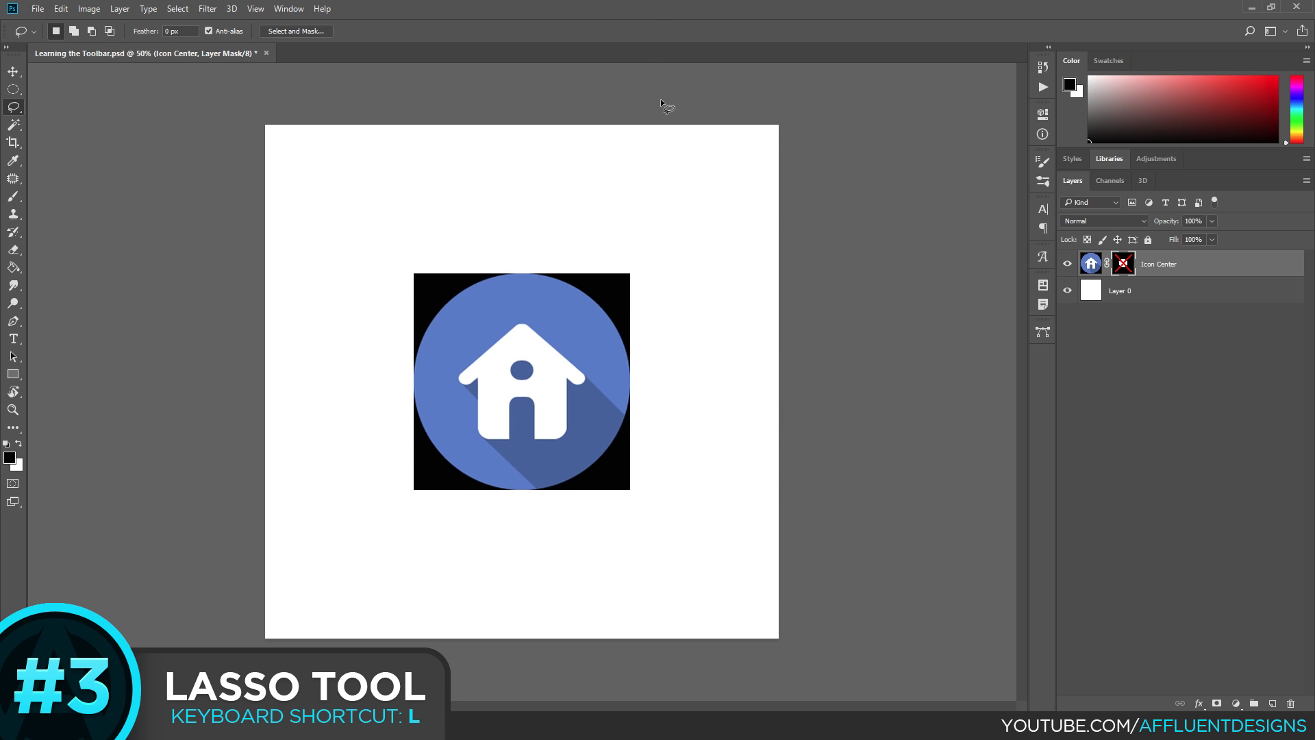
pyautogui.moveTo(672, 229)
pyautogui.mouseDown()
pyautogui.moveTo(596, 262)
pyautogui.moveTo(634, 331)
pyautogui.moveTo(670, 309)
pyautogui.moveTo(679, 242)
pyautogui.mouseUp()
pyautogui.click(672, 294)
pyautogui.moveTo(703, 177)
pyautogui.mouseDown()
pyautogui.moveTo(428, 215)
pyautogui.moveTo(334, 247)
pyautogui.moveTo(334, 508)
pyautogui.moveTo(376, 583)
pyautogui.moveTo(492, 588)
pyautogui.moveTo(685, 561)
pyautogui.moveTo(717, 498)
pyautogui.moveTo(703, 194)
pyautogui.mouseUp()
pyautogui.click(554, 347)
pyautogui.moveTo(584, 402); pyautogui.dragTo(576, 336)
pyautogui.press('v')
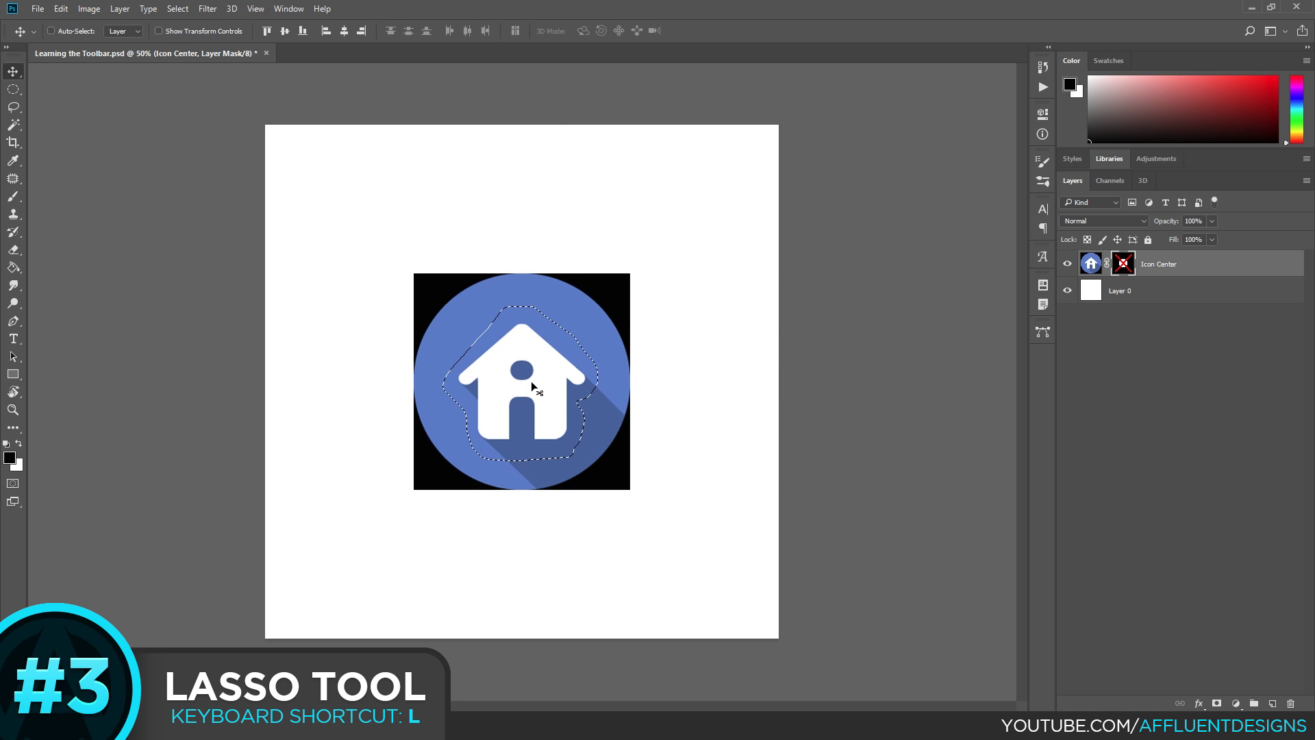
pyautogui.moveTo(541, 377); pyautogui.dragTo(720, 198)
pyautogui.click(1091, 265)
pyautogui.hotkey('ctrl', 'd')
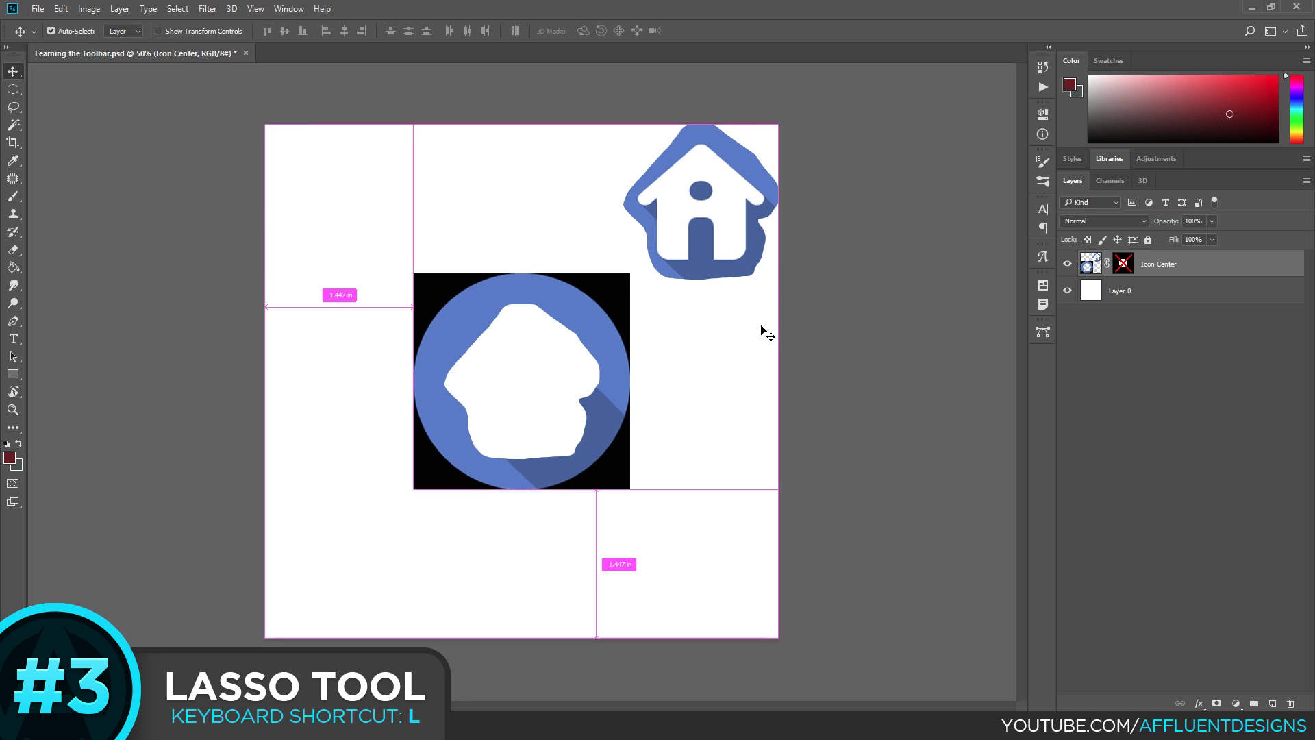
pyautogui.hotkey('ctrl', 'alt', 'z')
pyautogui.hotkey('ctrl', 'alt', 'z')
pyautogui.hotkey('ctrl', 'd')
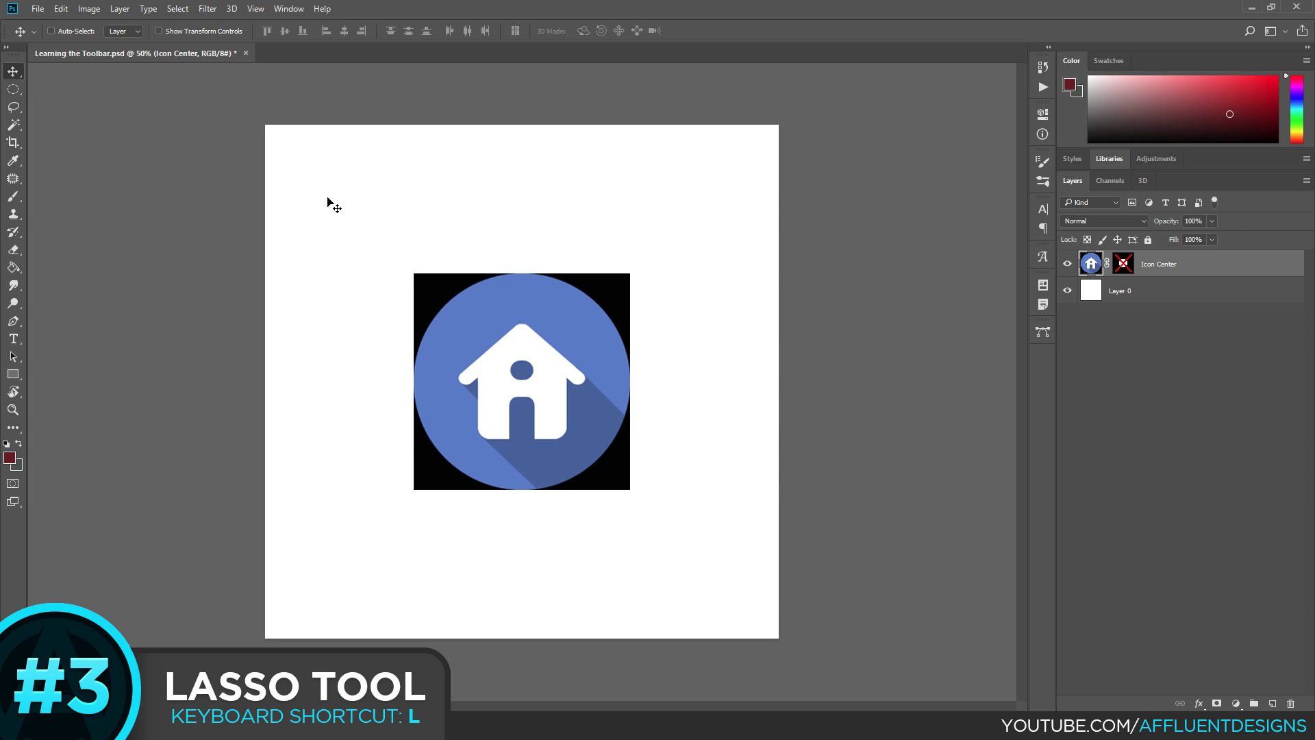
pyautogui.click(15, 109)
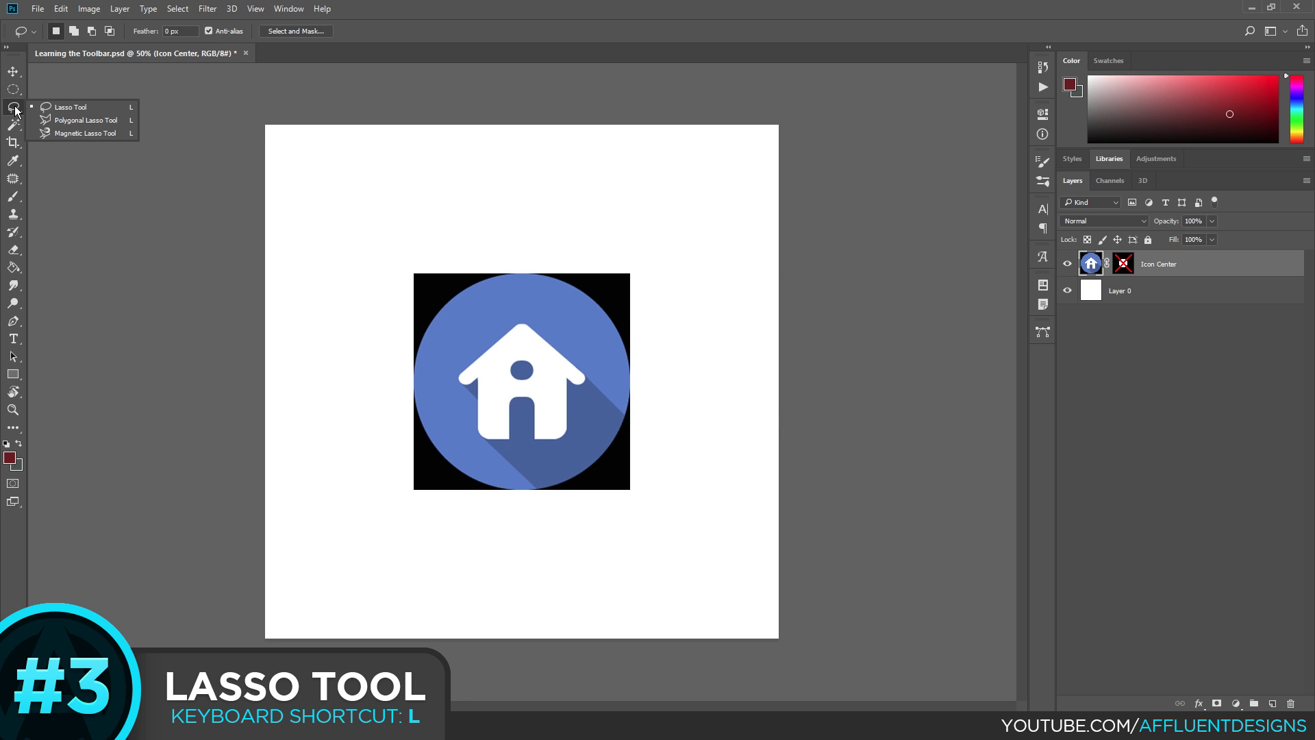
pyautogui.click(59, 119)
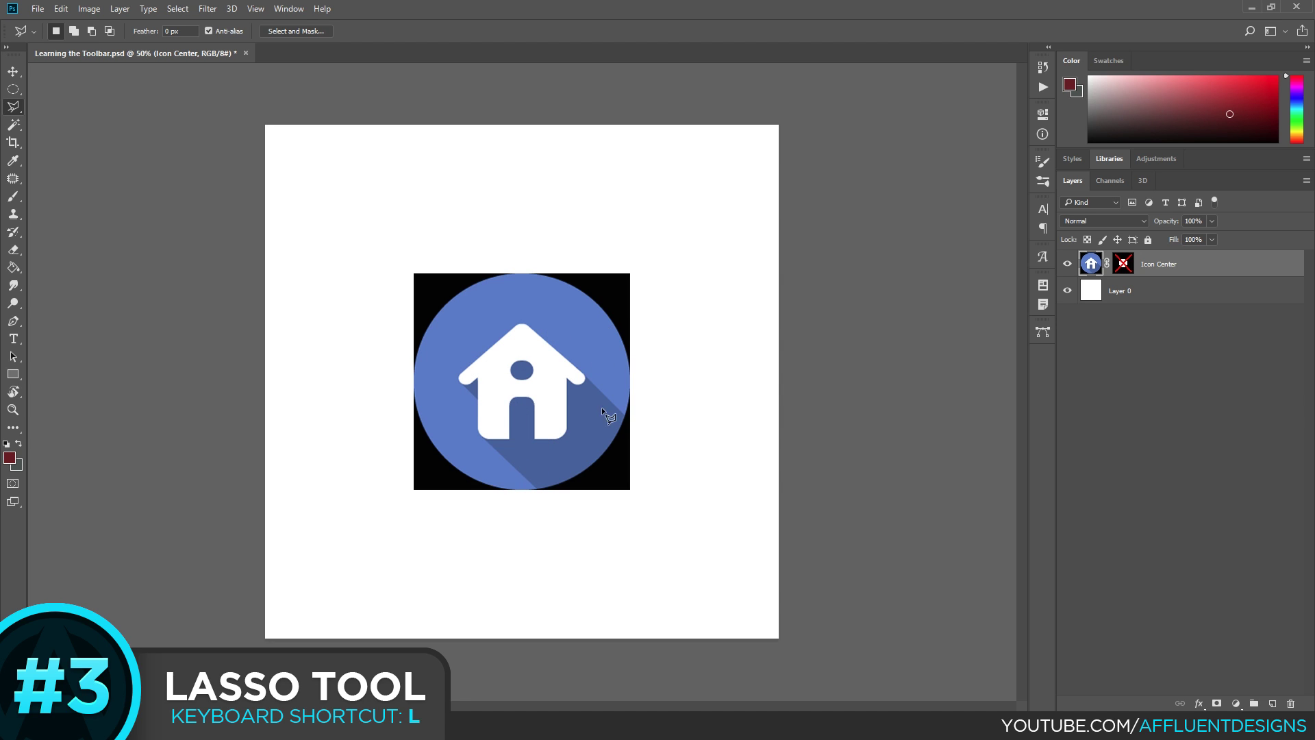
pyautogui.click(441, 373)
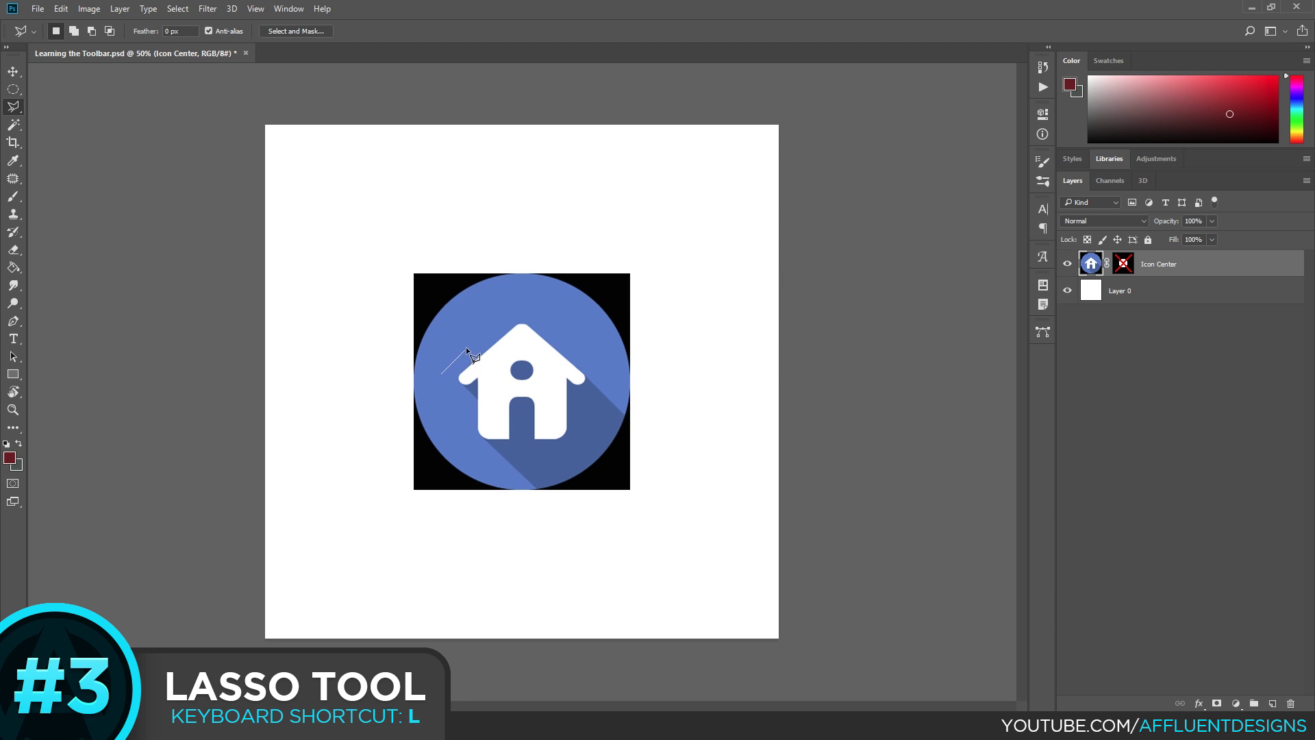
pyautogui.click(524, 302)
pyautogui.click(602, 378)
pyautogui.click(569, 452)
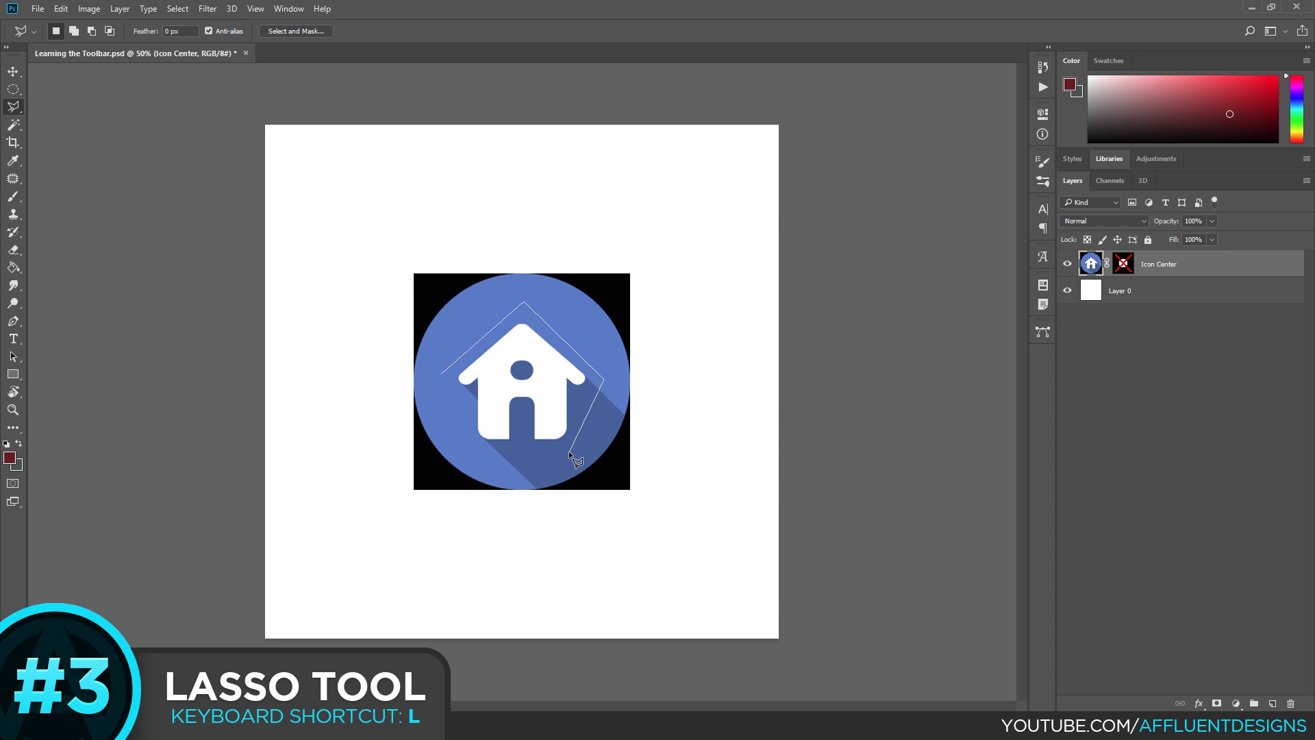
pyautogui.click(470, 452)
pyautogui.click(439, 374)
pyautogui.press('v')
pyautogui.moveTo(541, 382); pyautogui.dragTo(733, 213)
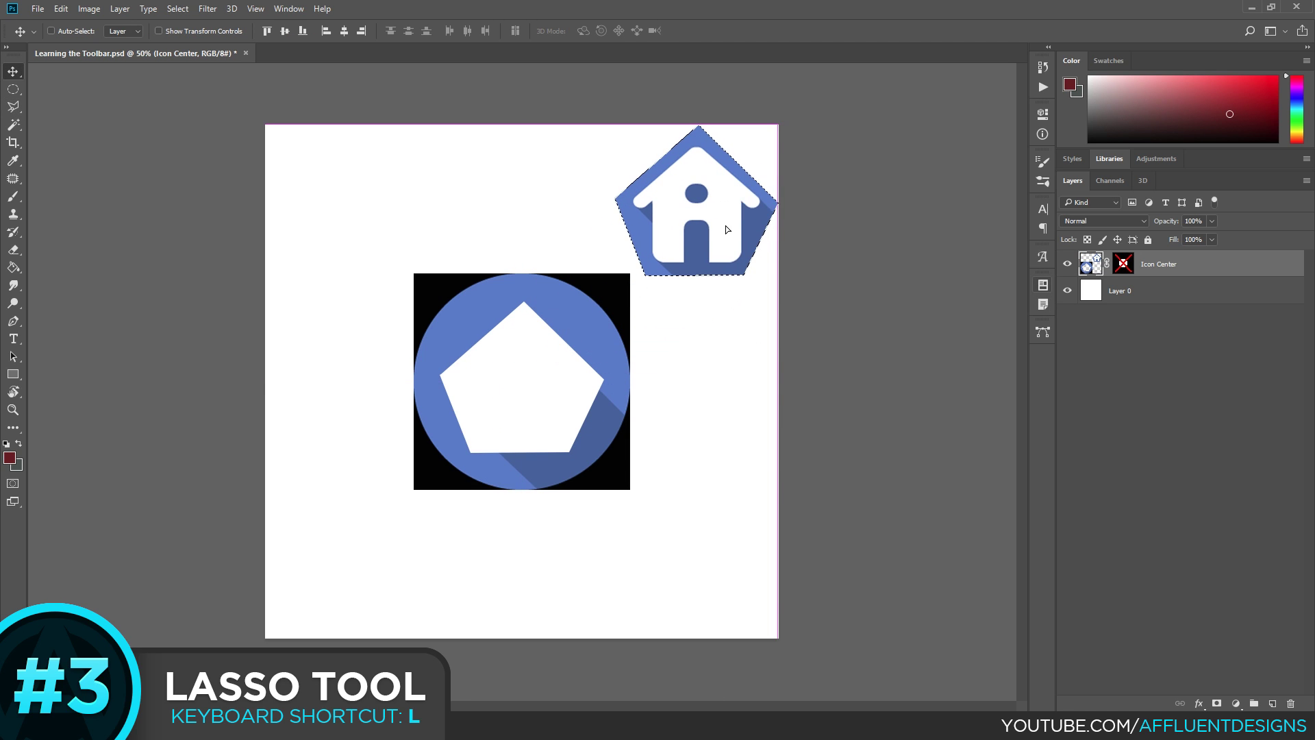
pyautogui.hotkey('ctrl', 'z')
pyautogui.hotkey('ctrl', 'd')
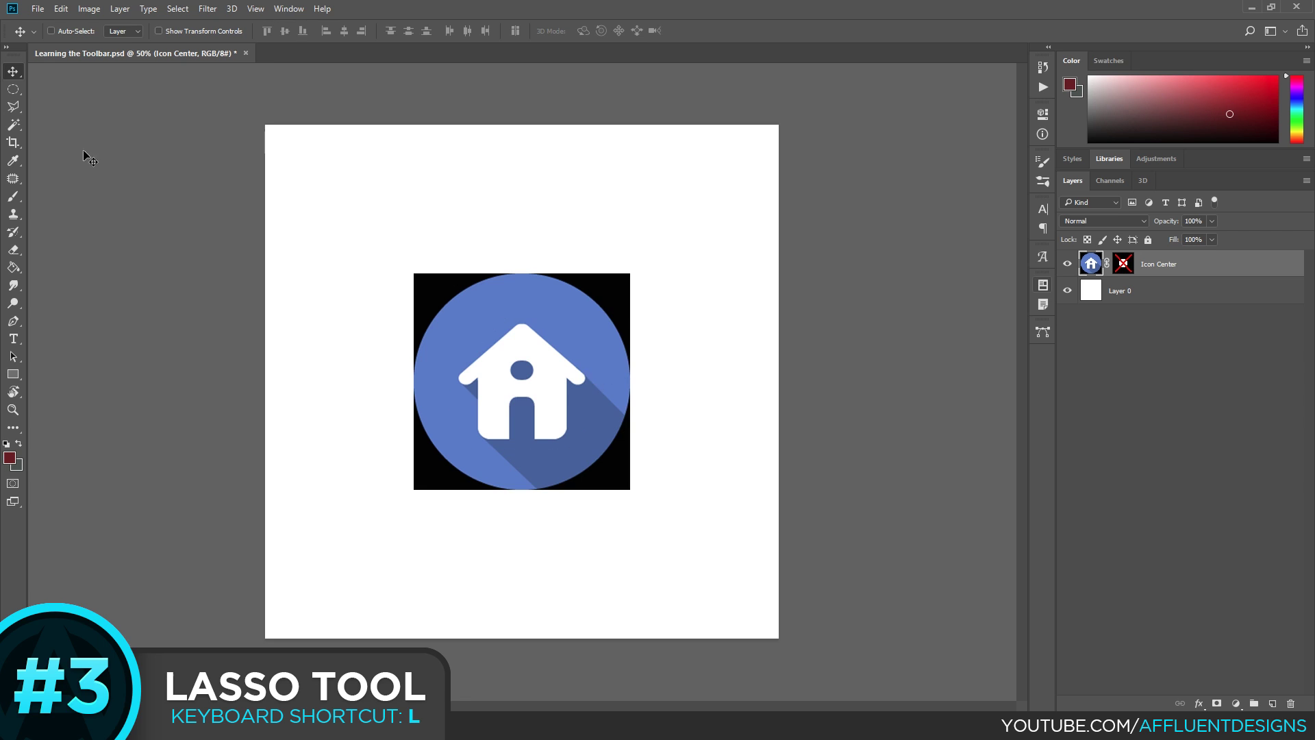
# Choose the Magnetic Lasso Tool from the lasso flyout and start tracing at the roof peak.
pyautogui.click(13, 107)
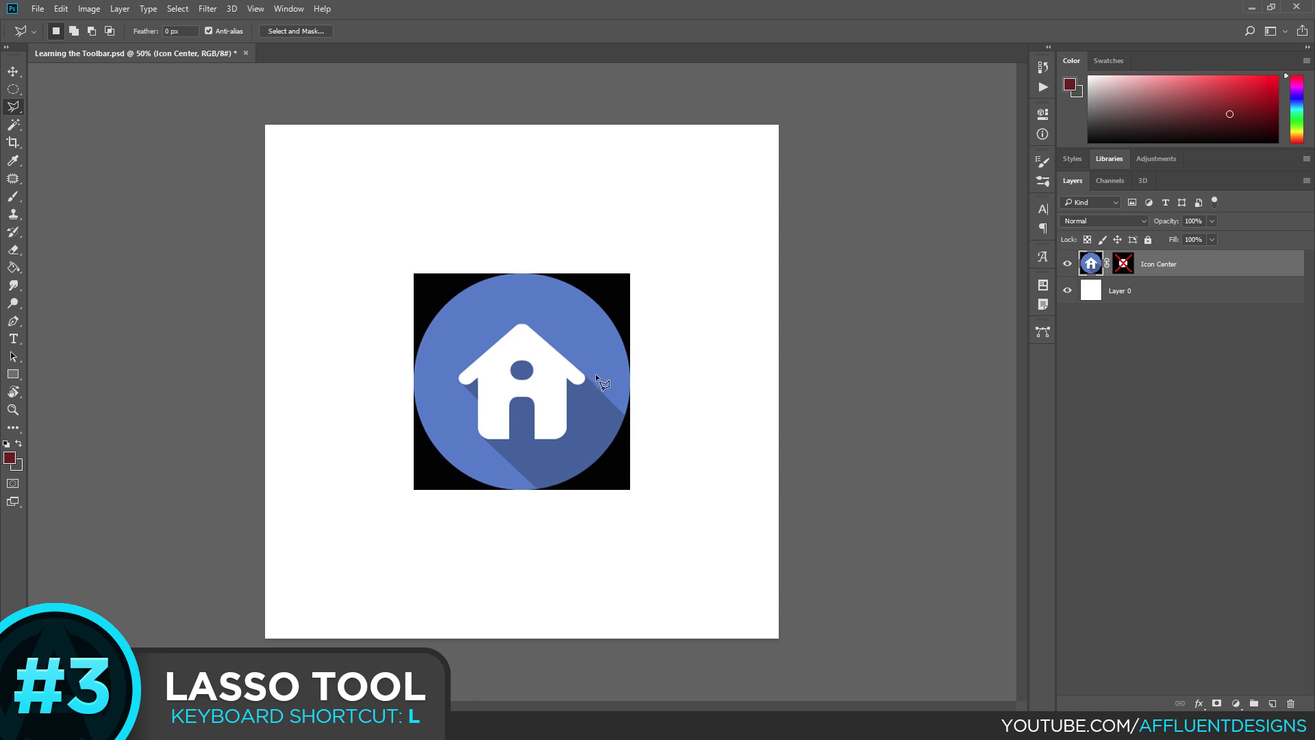
pyautogui.click(14, 111)
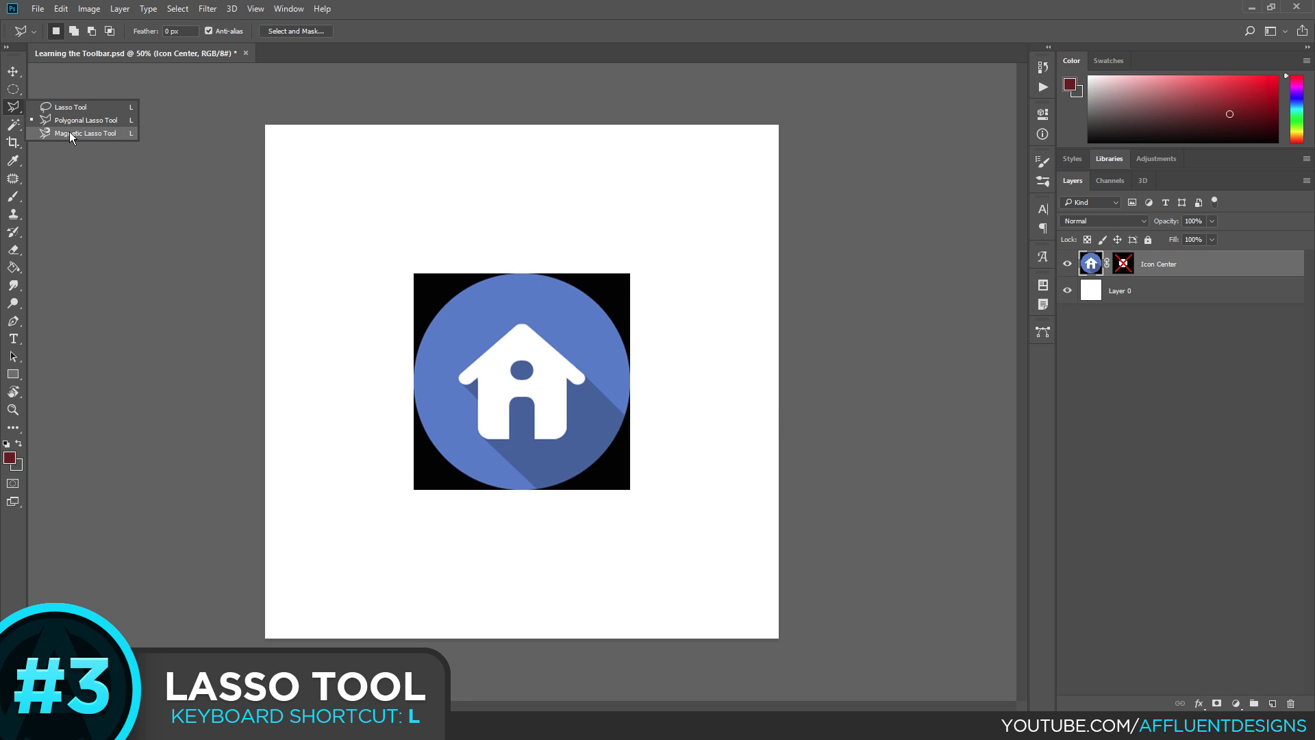
pyautogui.click(68, 132)
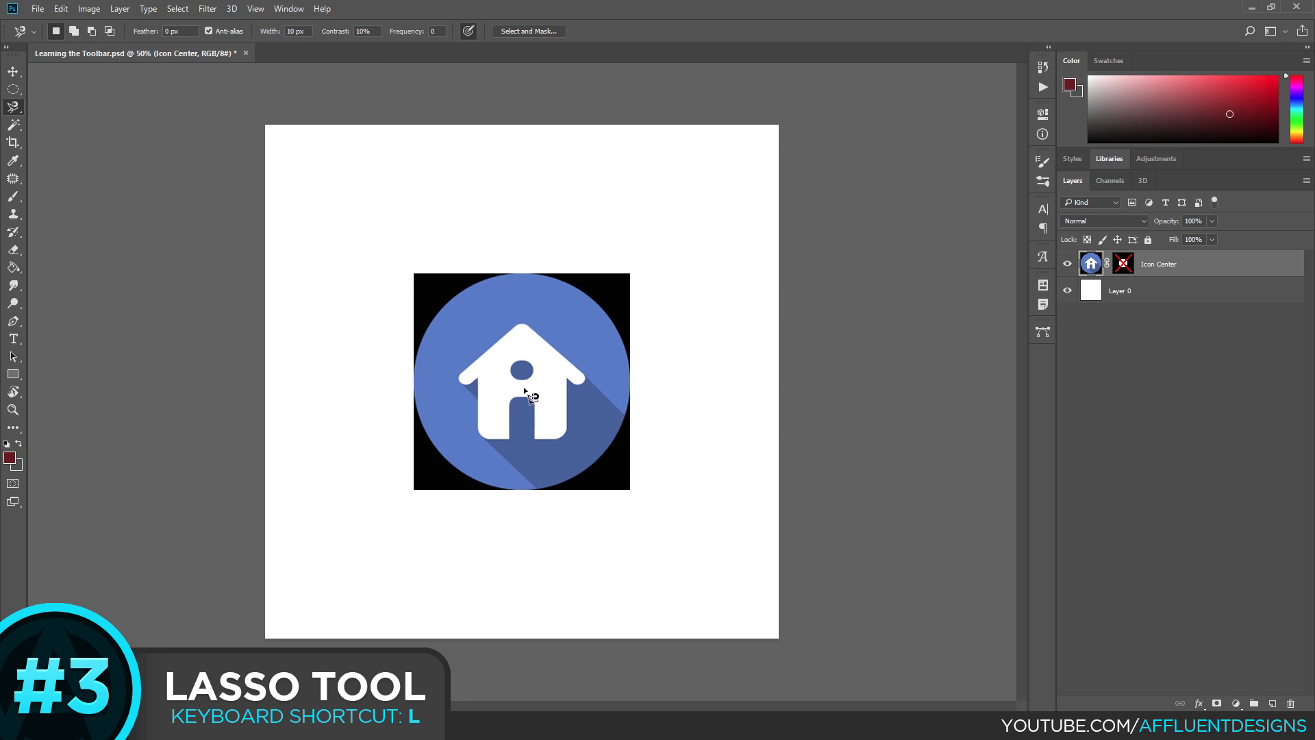
pyautogui.click(521, 322)
# Close the magnetic selection, move the house up-right, then deselect and undo the move.
pyautogui.press('Escape')
pyautogui.click(518, 325)
pyautogui.press('m')
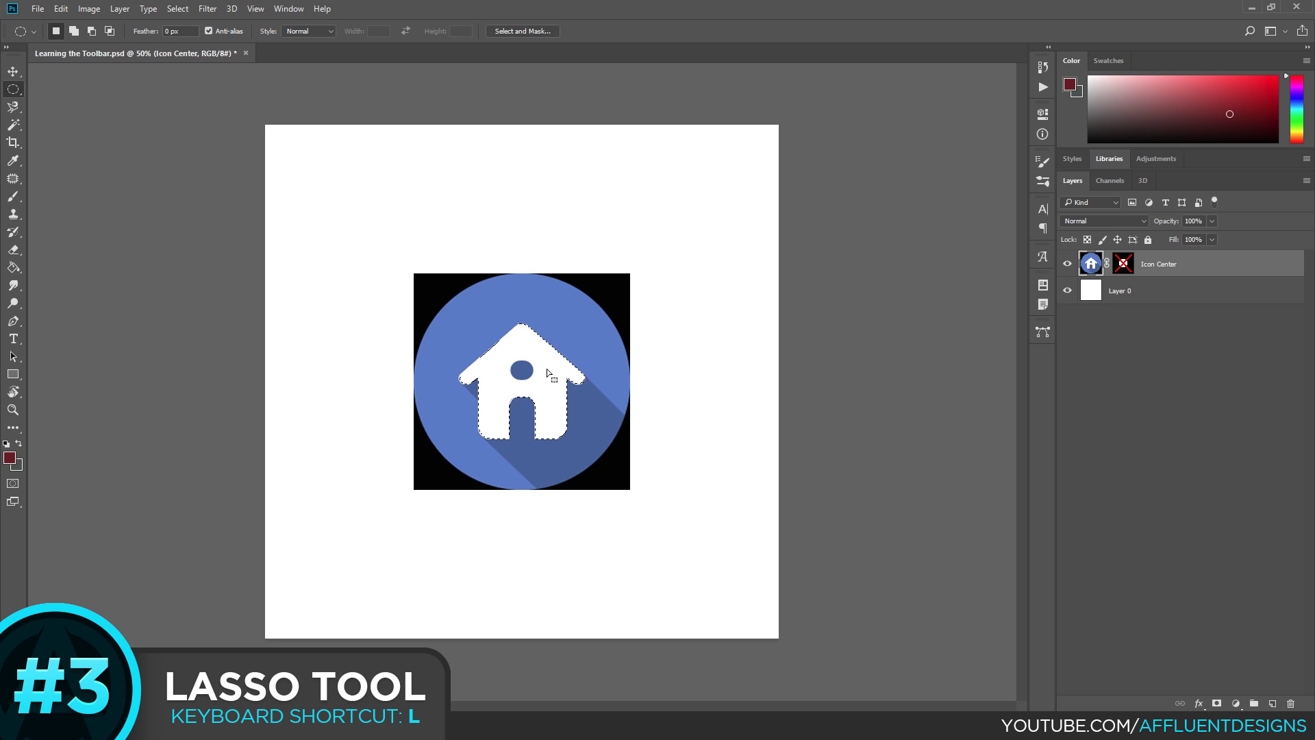
pyautogui.press('v')
pyautogui.moveTo(545, 367); pyautogui.dragTo(725, 204)
pyautogui.hotkey('ctrl', 'd')
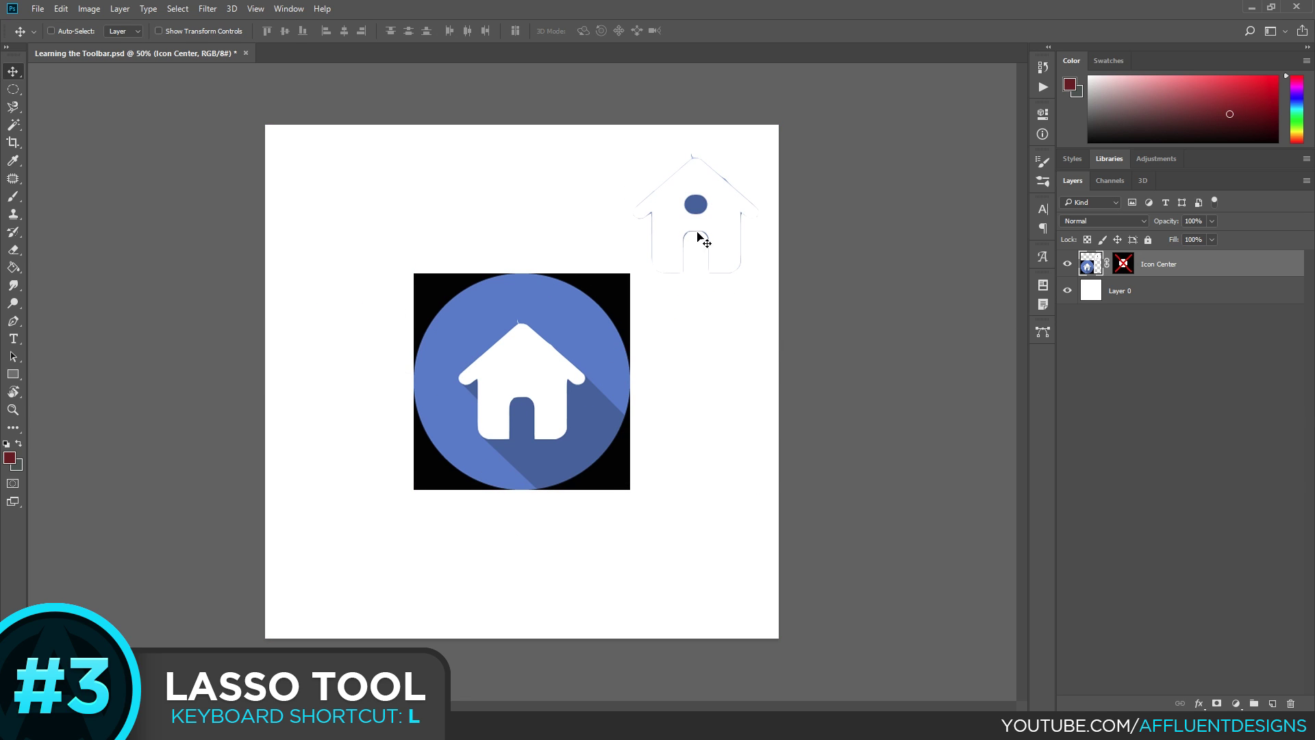
pyautogui.press('ctrl')
pyautogui.hotkey('ctrl', 'alt', 'z')
pyautogui.hotkey('ctrl', 'alt', 'z')
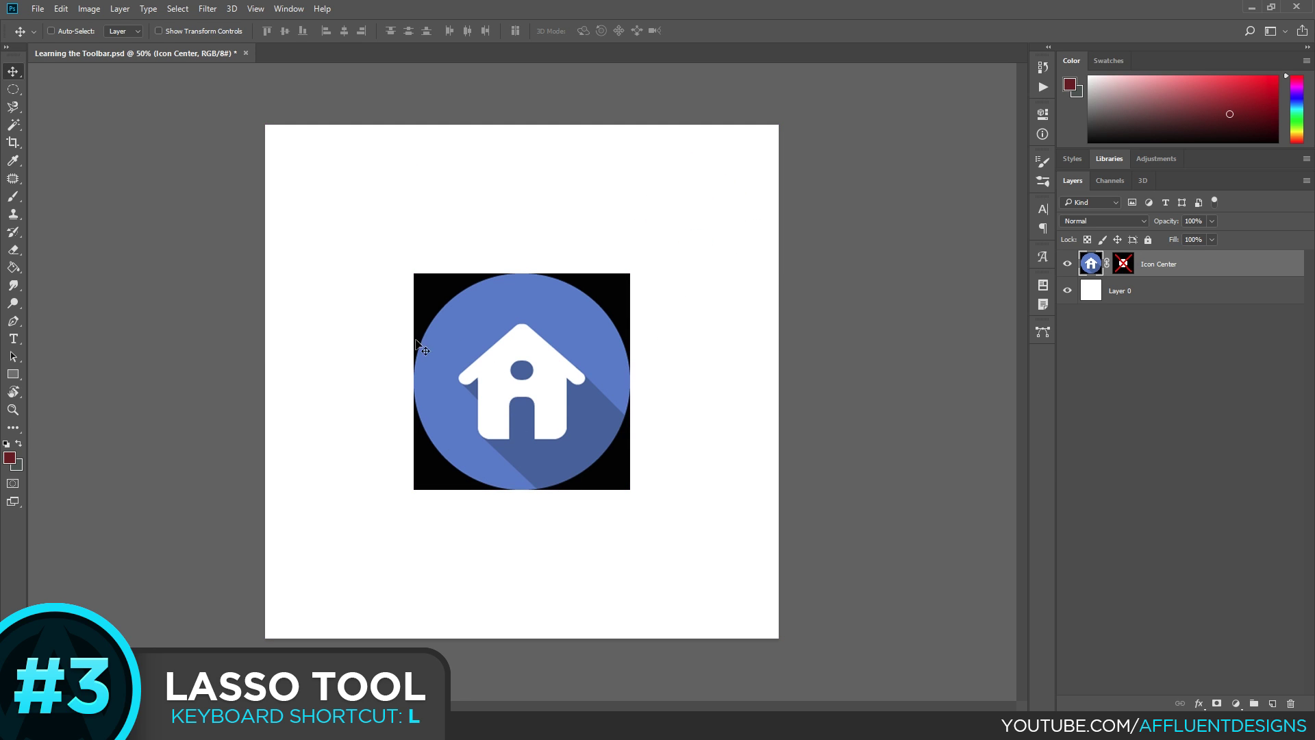
# Switch the lasso flyout from Magnetic Lasso back to the freehand Lasso Tool.
pyautogui.click(13, 106)
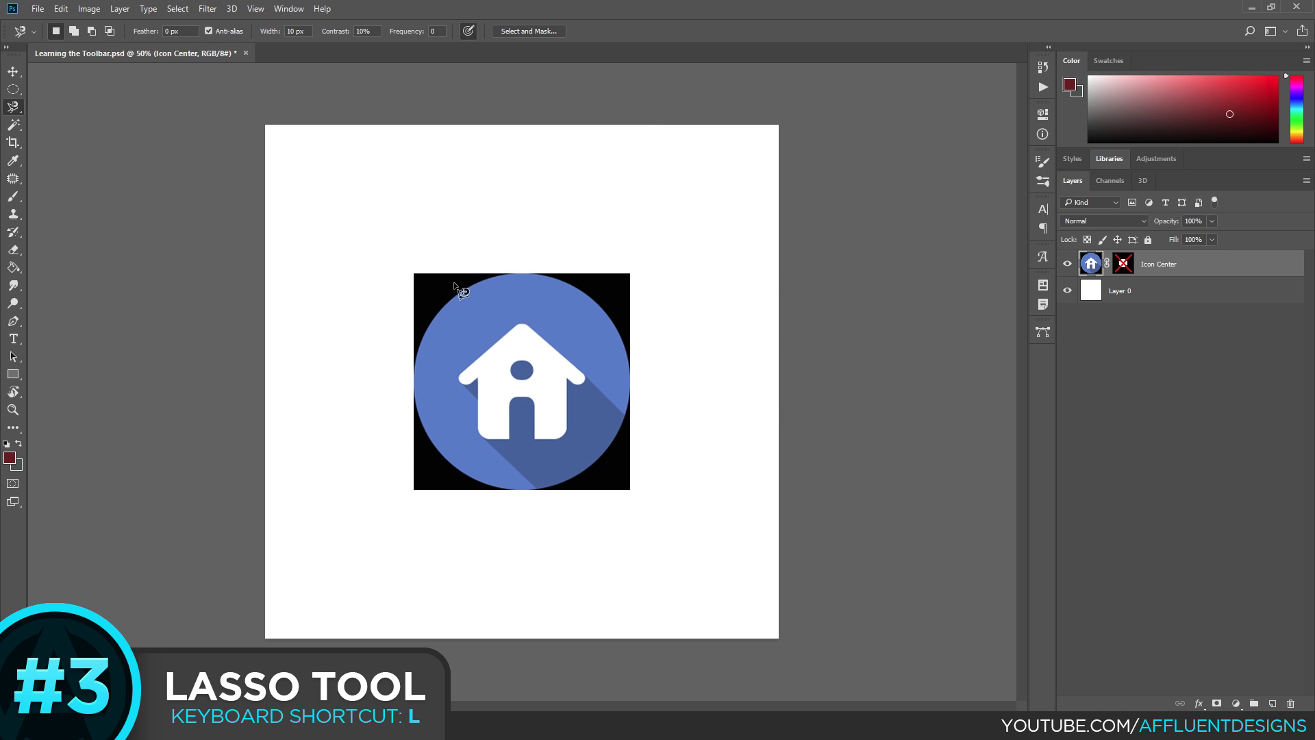
pyautogui.click(13, 107)
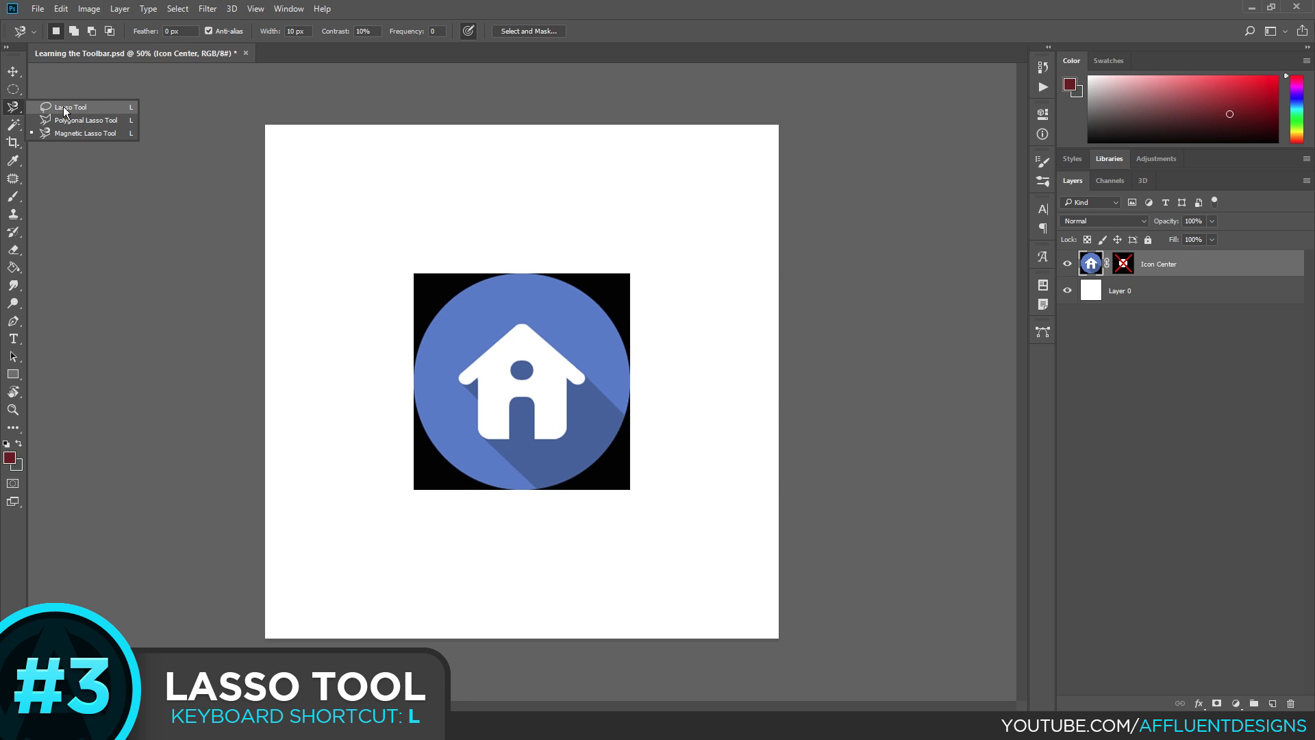
pyautogui.click(63, 107)
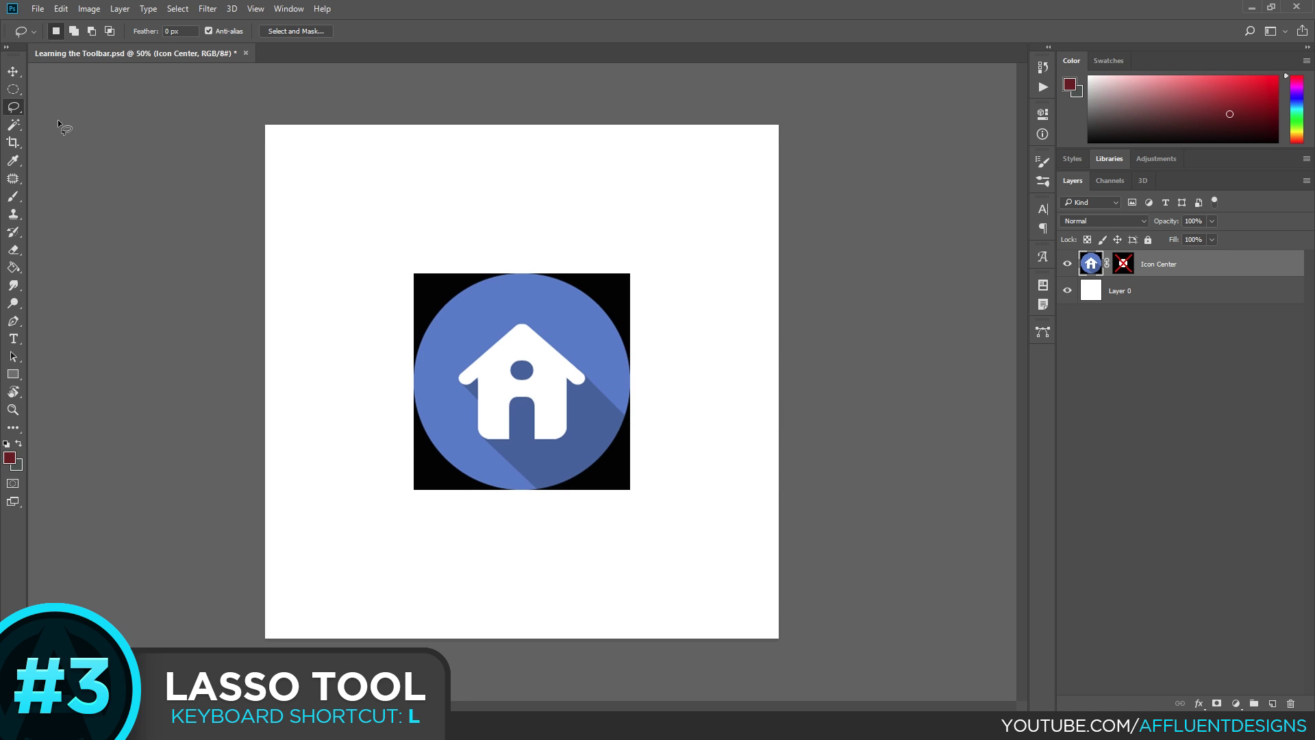
pyautogui.click(13, 107)
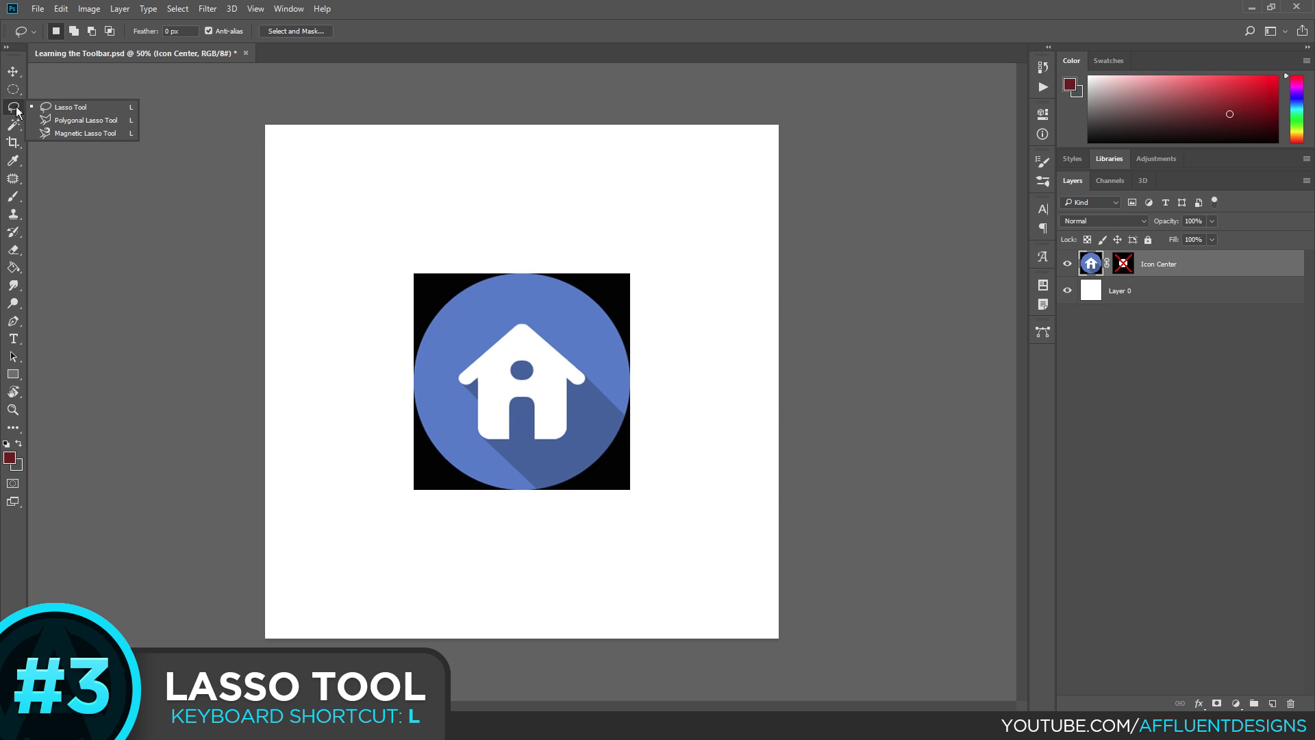
pyautogui.click(68, 107)
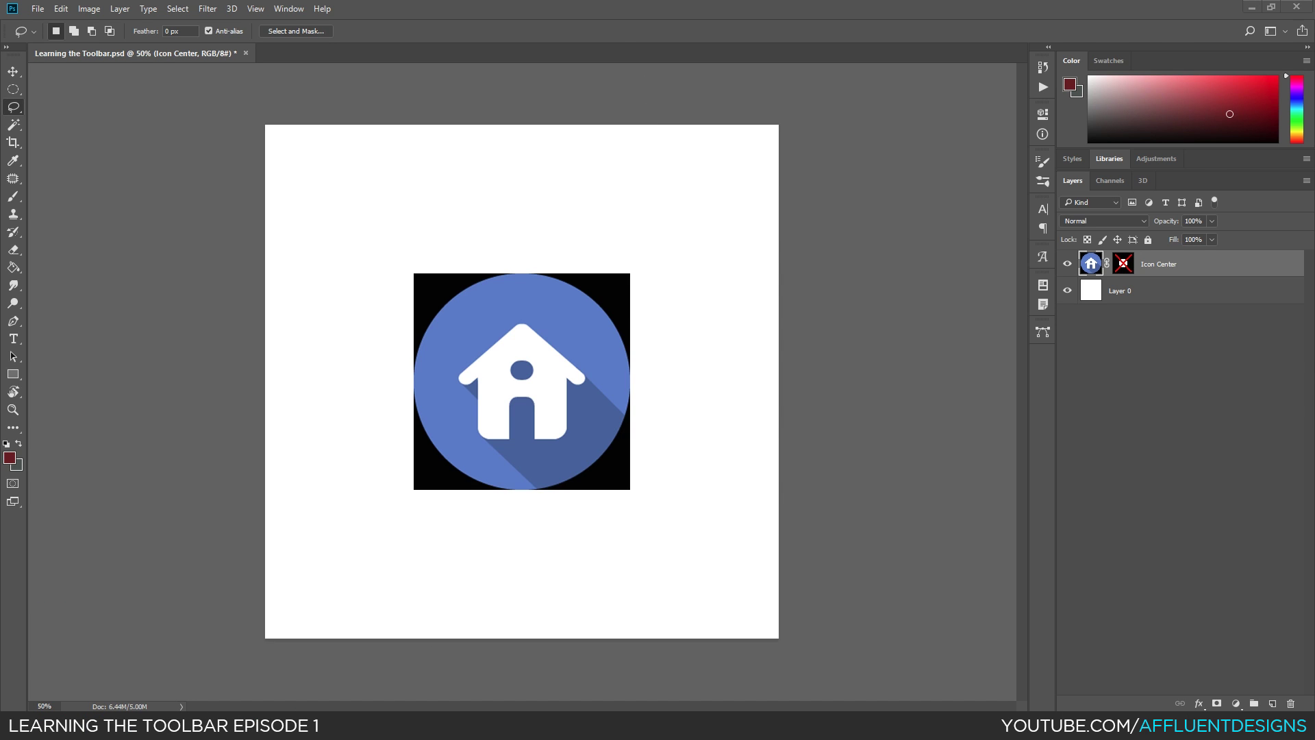